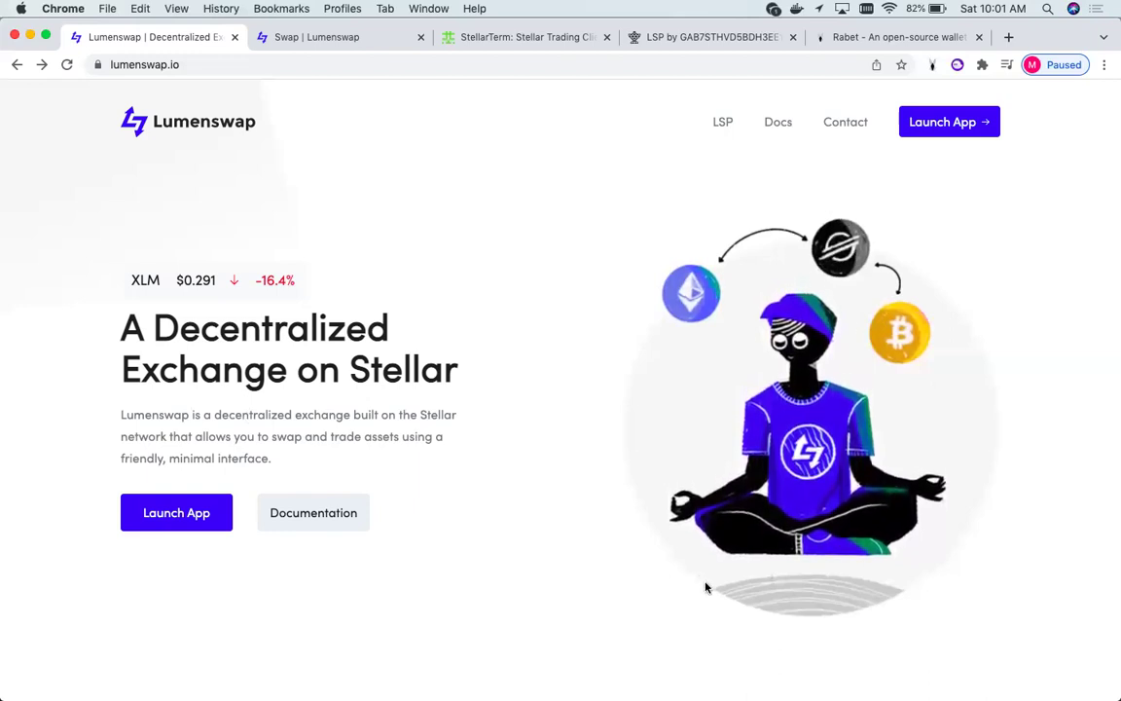
pyautogui.scroll(-5, 713, 574)
pyautogui.scroll(-3, 713, 574)
pyautogui.scroll(-2, 713, 574)
pyautogui.scroll(-3, 589, 559)
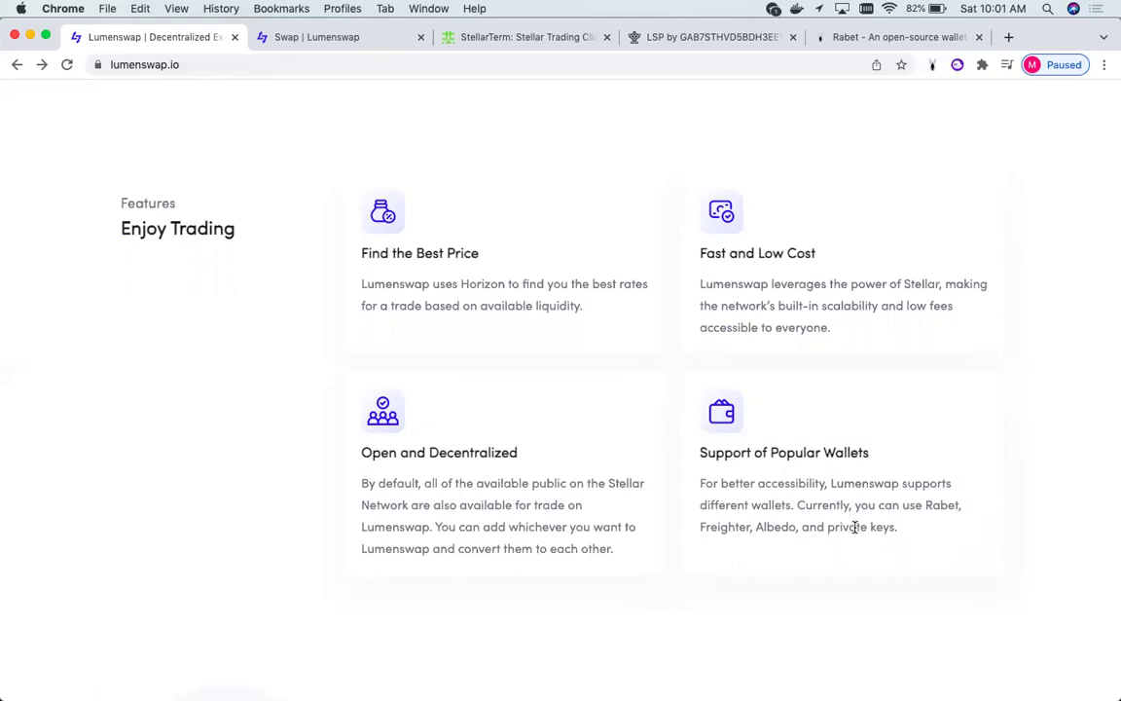
pyautogui.scroll(2, 834, 287)
pyautogui.scroll(5, 833, 289)
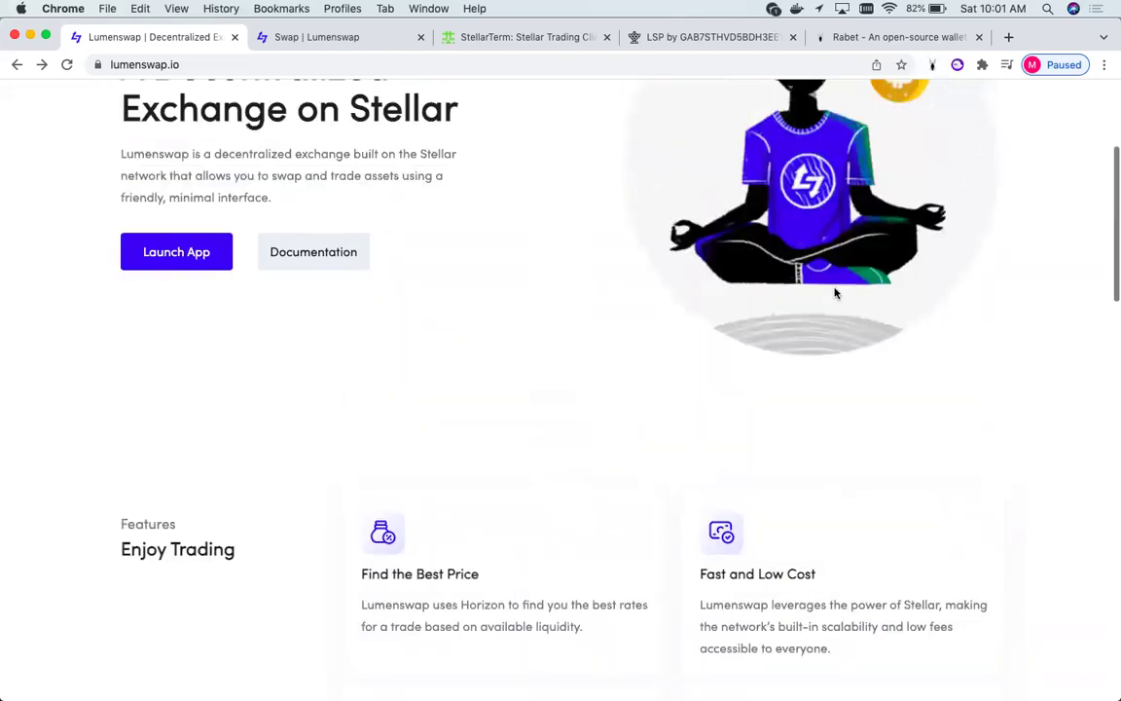
pyautogui.scroll(5, 740, 297)
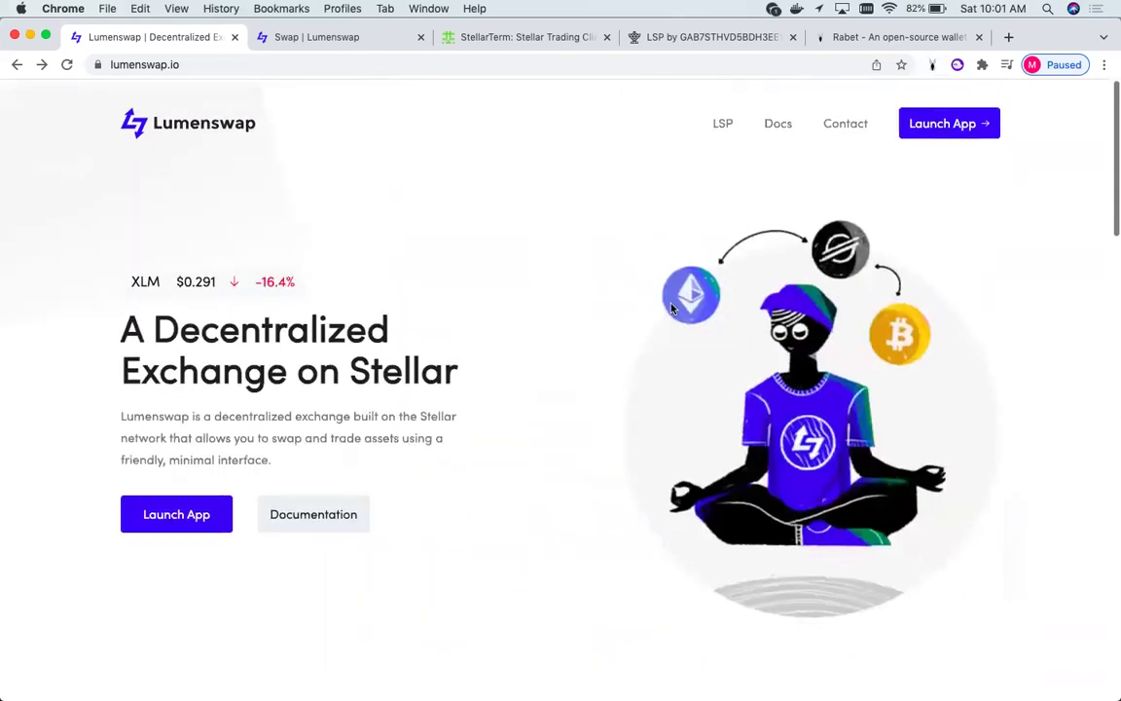
# - Open Lumenswap's app list and bring up the AMM swap page with XLM as source
pyautogui.click(178, 514)
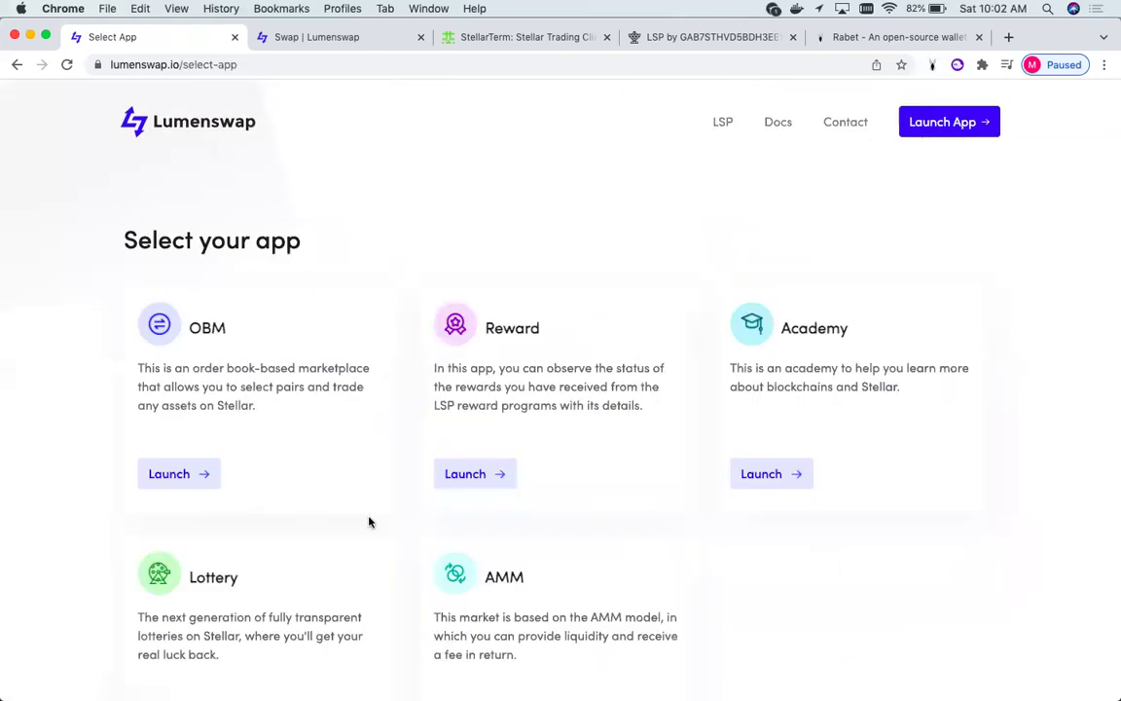
pyautogui.scroll(-2, 368, 522)
pyautogui.scroll(-3, 368, 523)
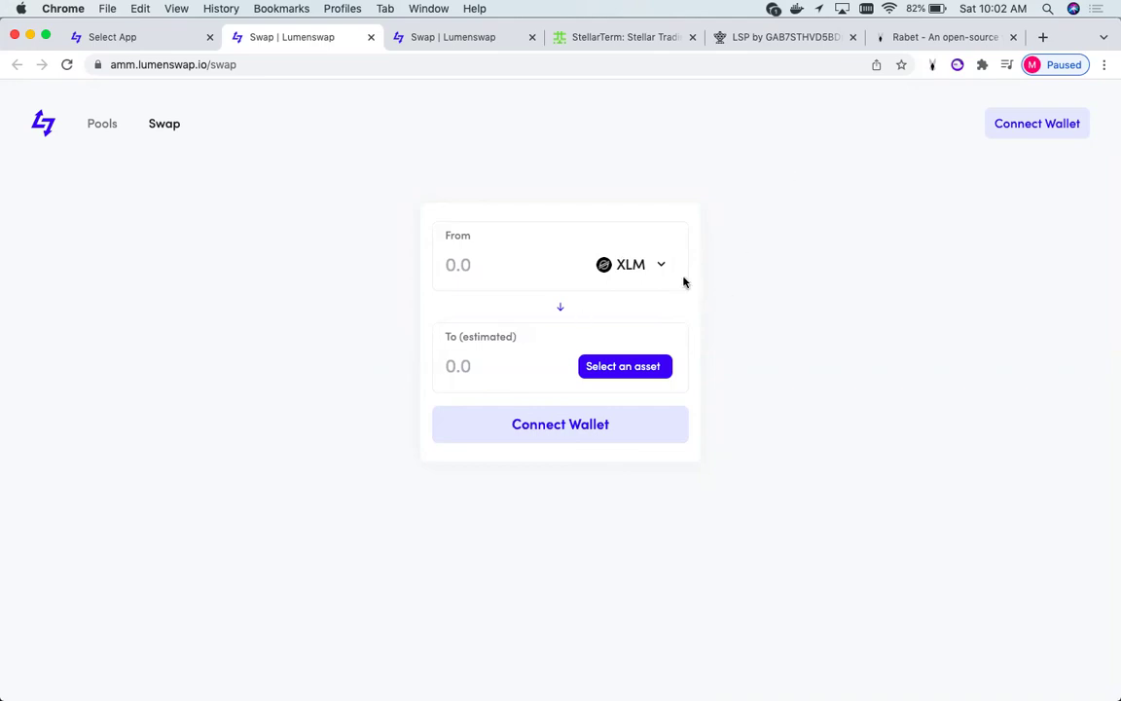
# - Glance at the Rabet popup and the extensions list, then switch to Rabet's download page
pyautogui.click(933, 66)
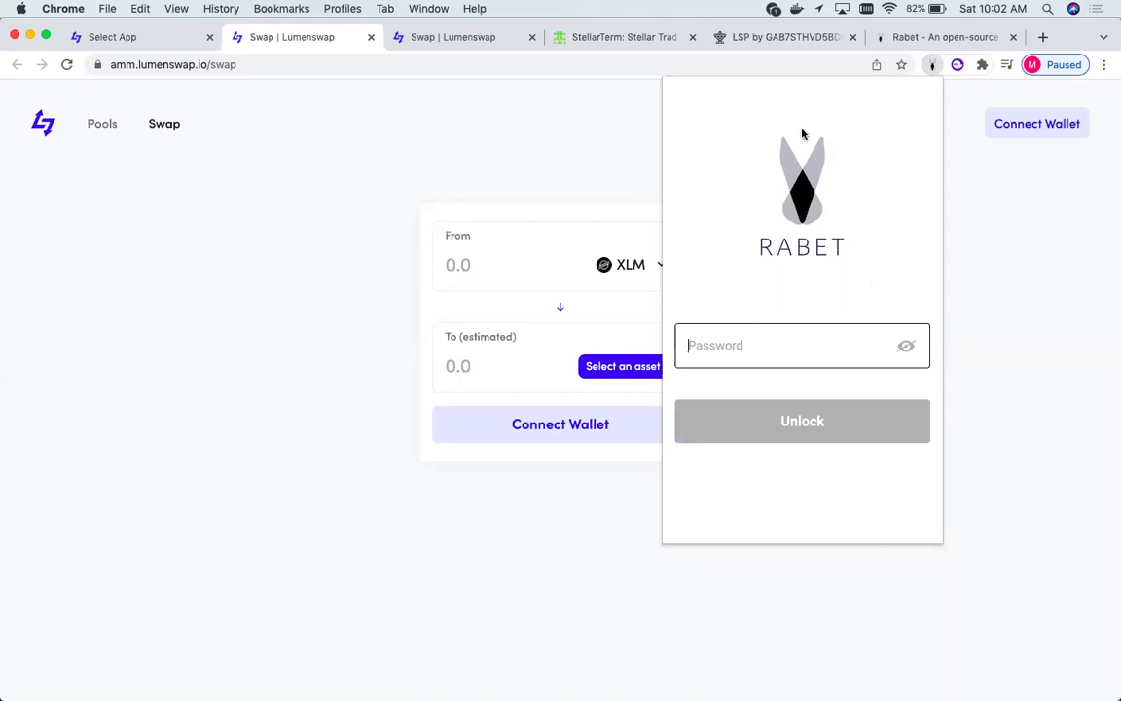
pyautogui.click(1002, 206)
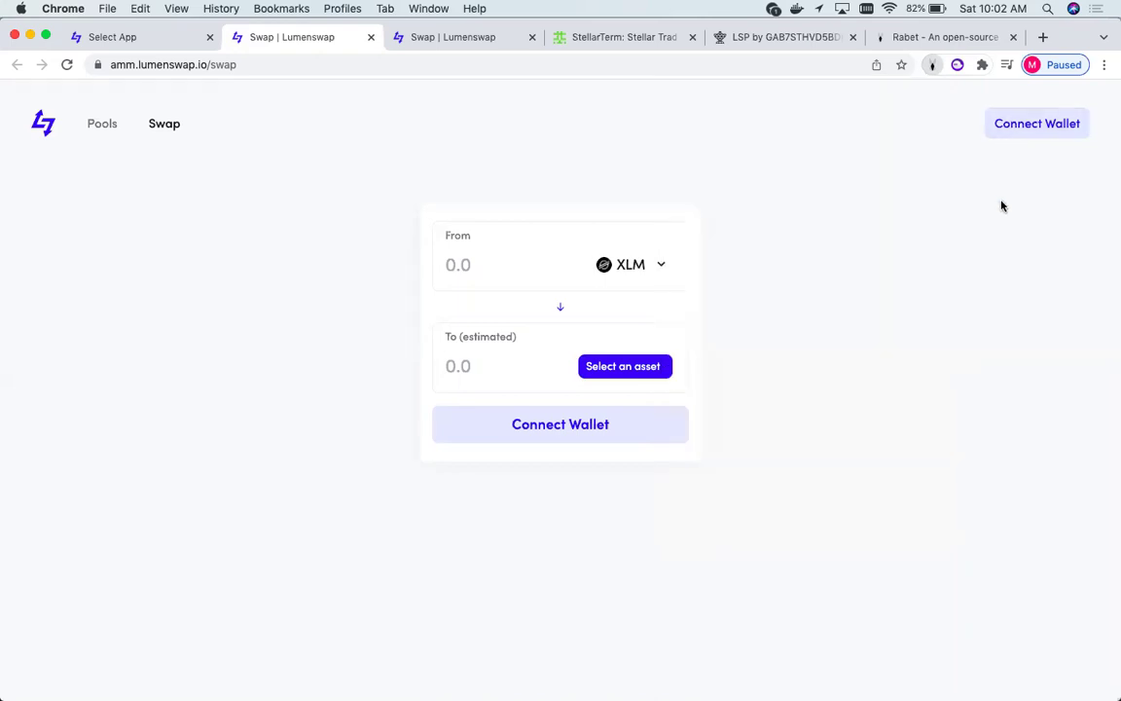
pyautogui.click(934, 37)
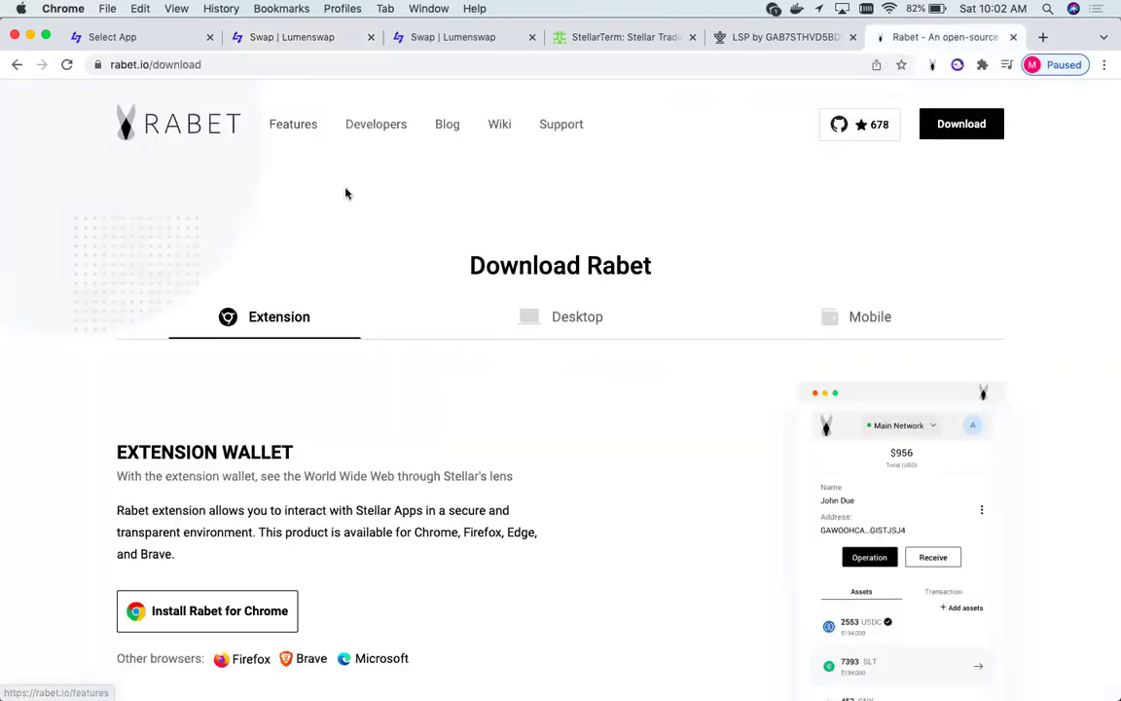
pyautogui.scroll(-1, 662, 537)
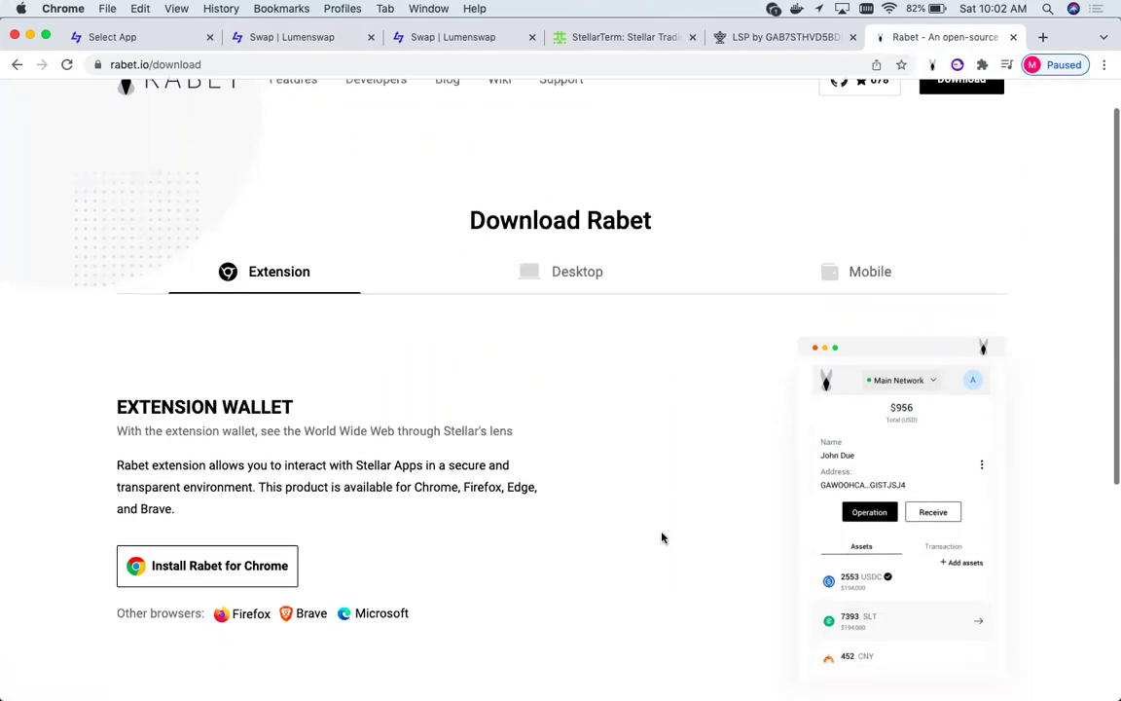
pyautogui.click(981, 64)
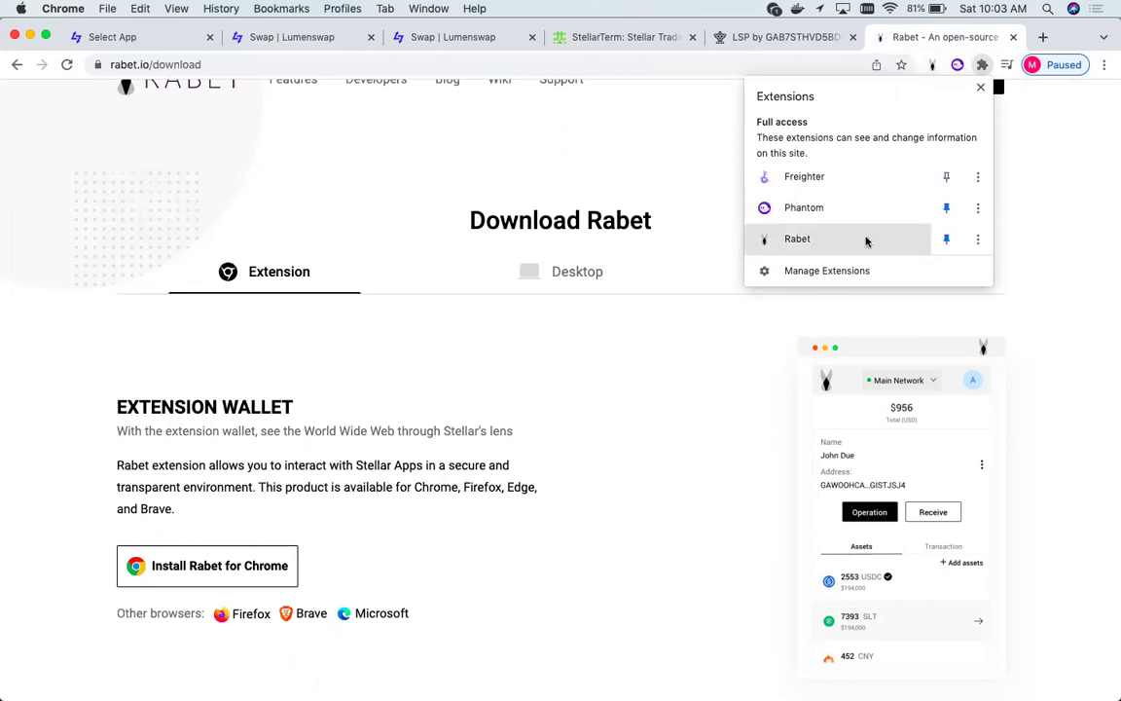
pyautogui.click(649, 120)
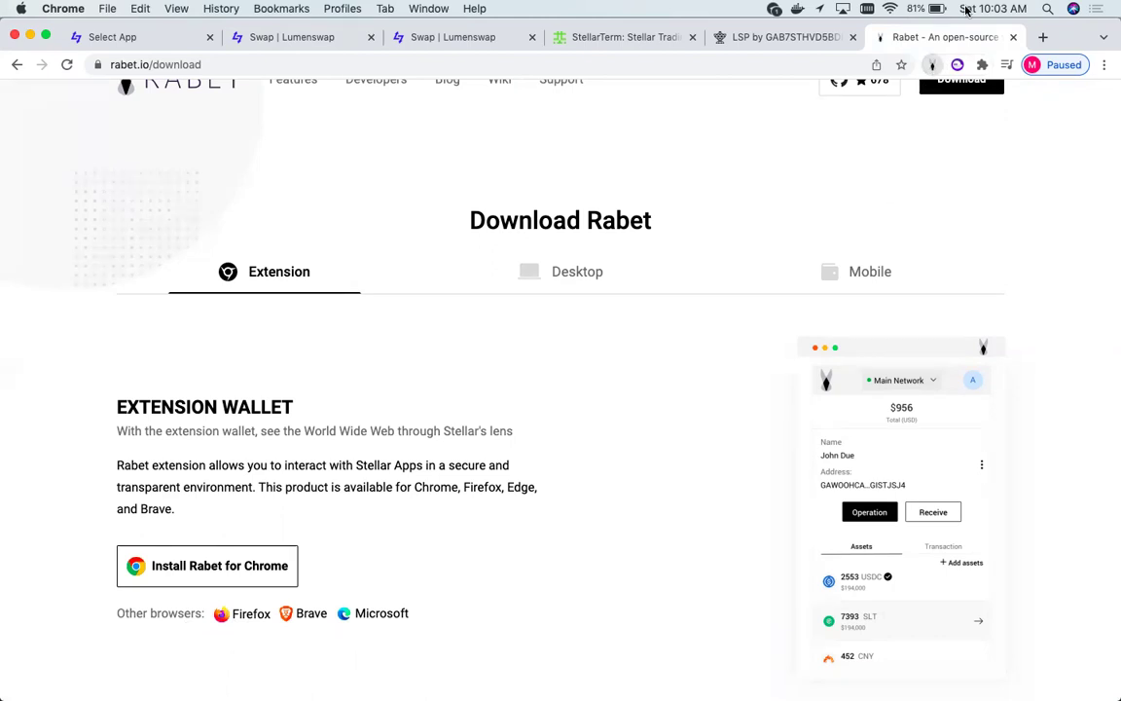
# - Unlock the Rabet wallet by entering the account password
pyautogui.click(932, 65)
pyautogui.write('a')
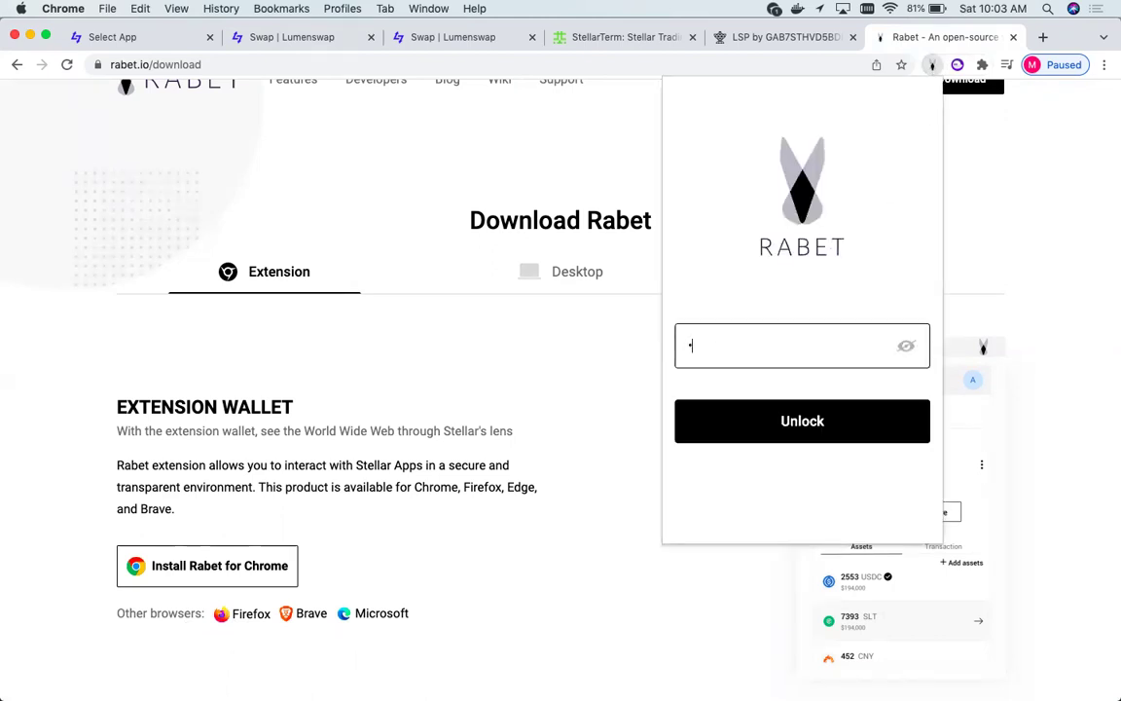
pyautogui.press('BackSpace')
pyautogui.write('aaaaaaaaaa')
pyautogui.write('a')
pyautogui.press('Return')
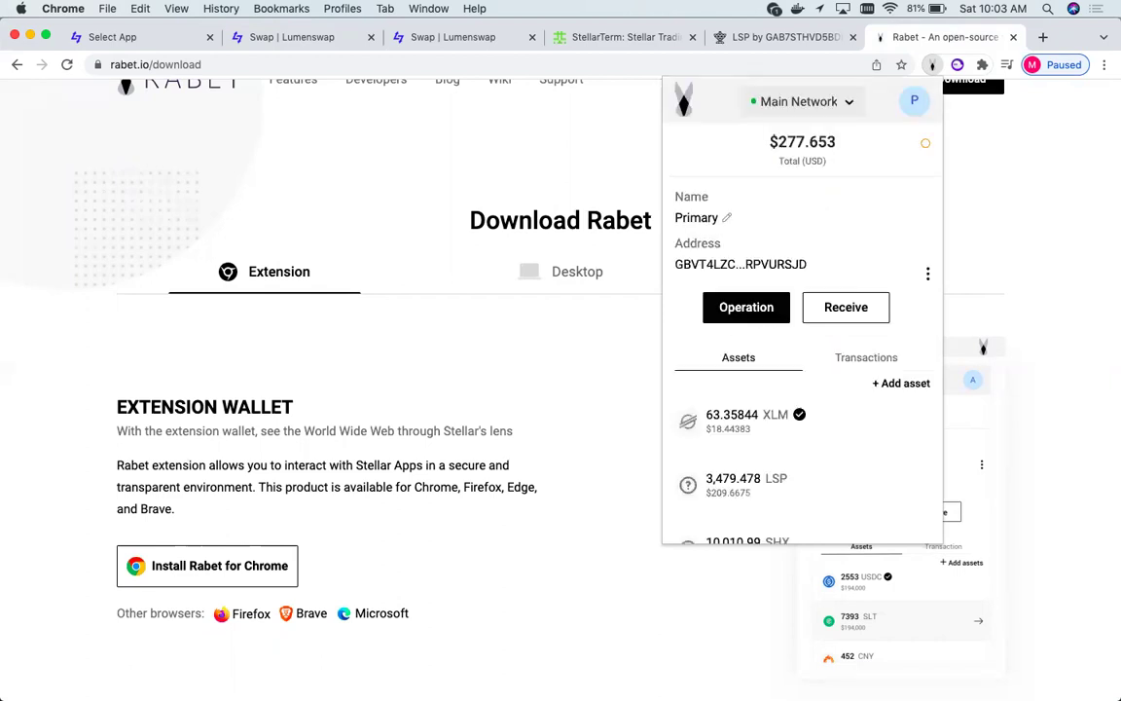
# - Review the wallet's XLM and LSP balances in Rabet, then close the popup
pyautogui.click(994, 210)
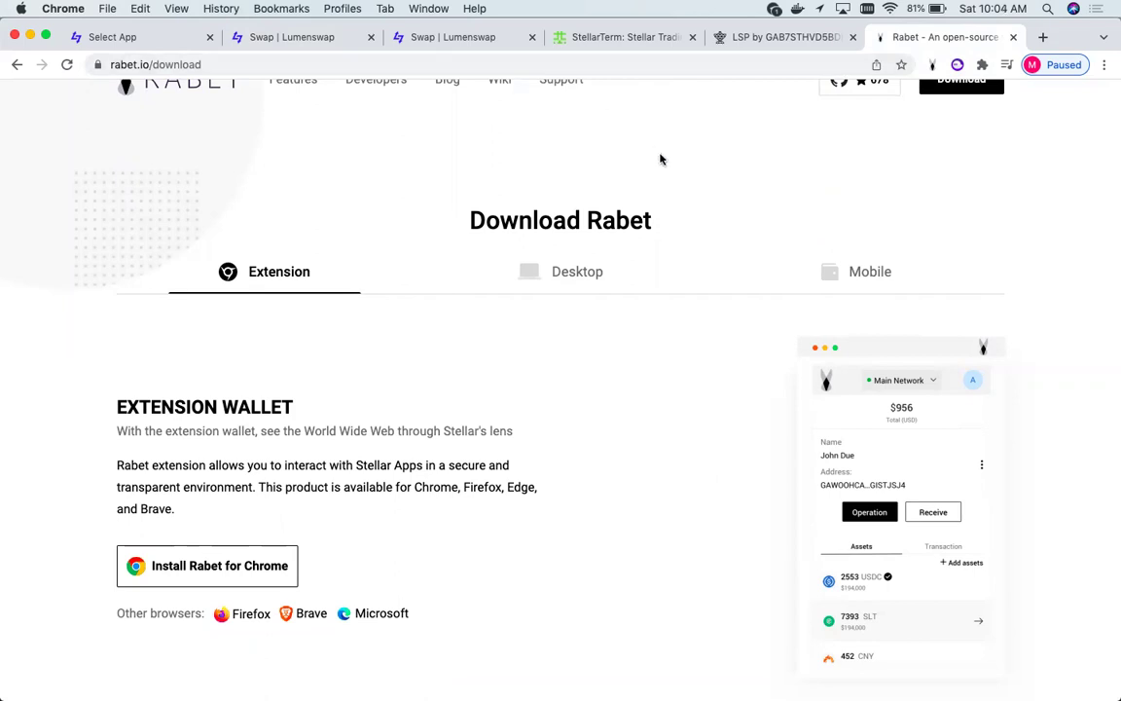
pyautogui.scroll(2, 667, 279)
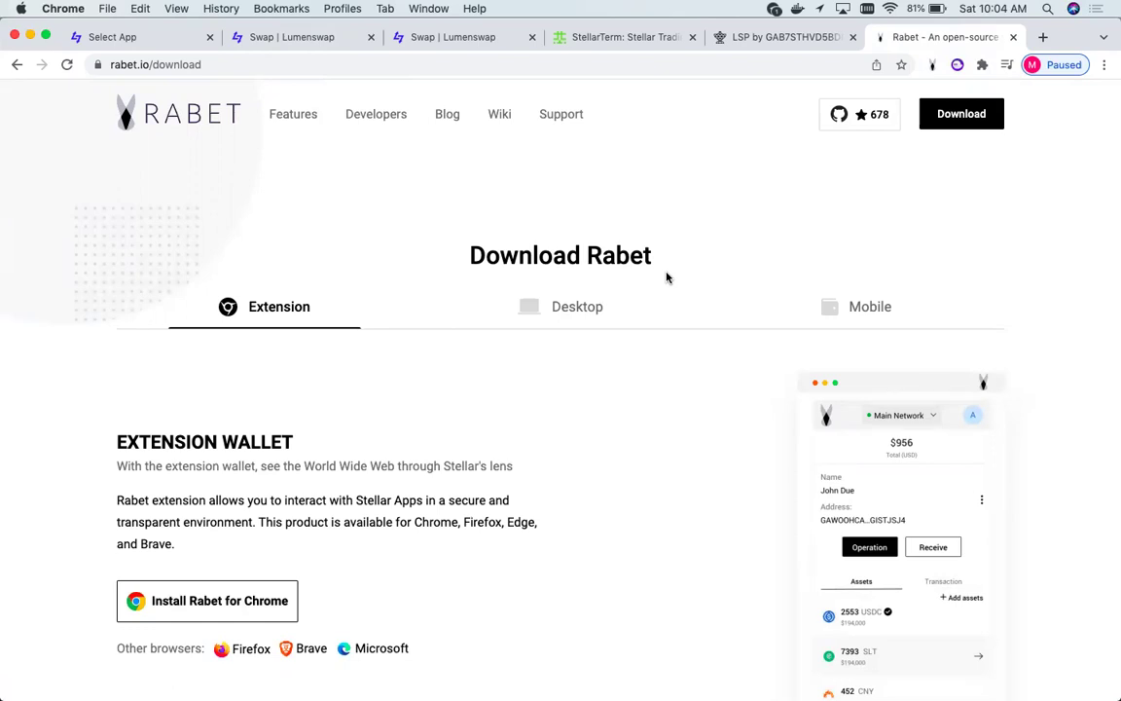
pyautogui.click(933, 66)
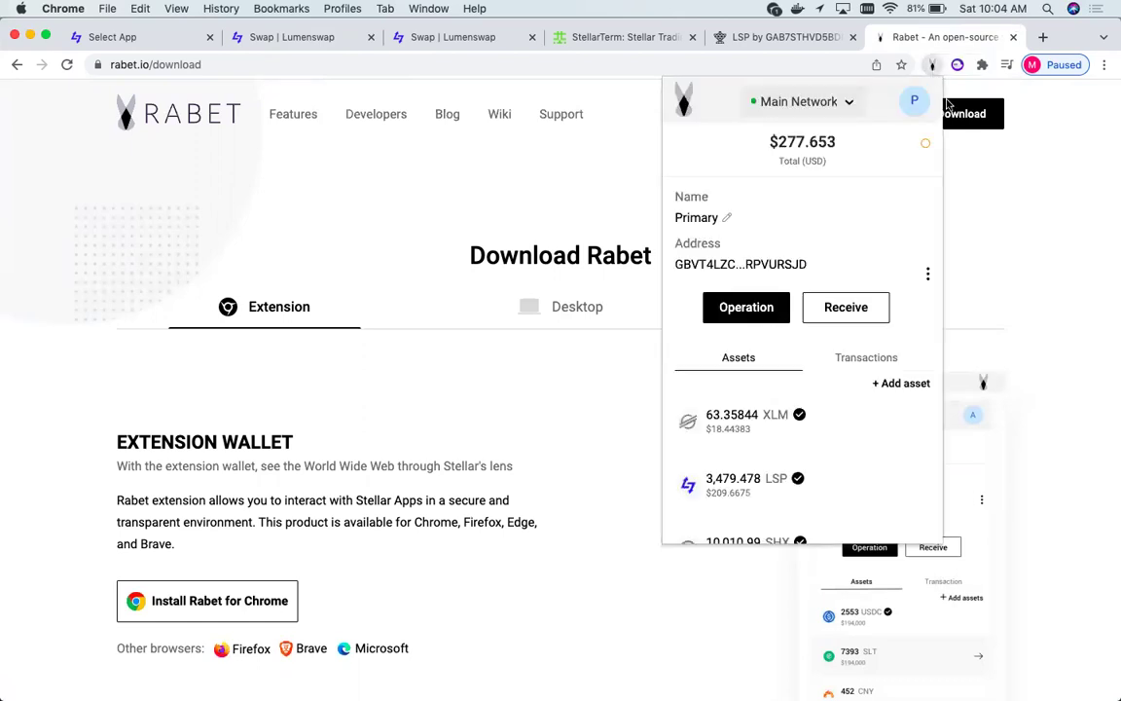
pyautogui.click(1013, 220)
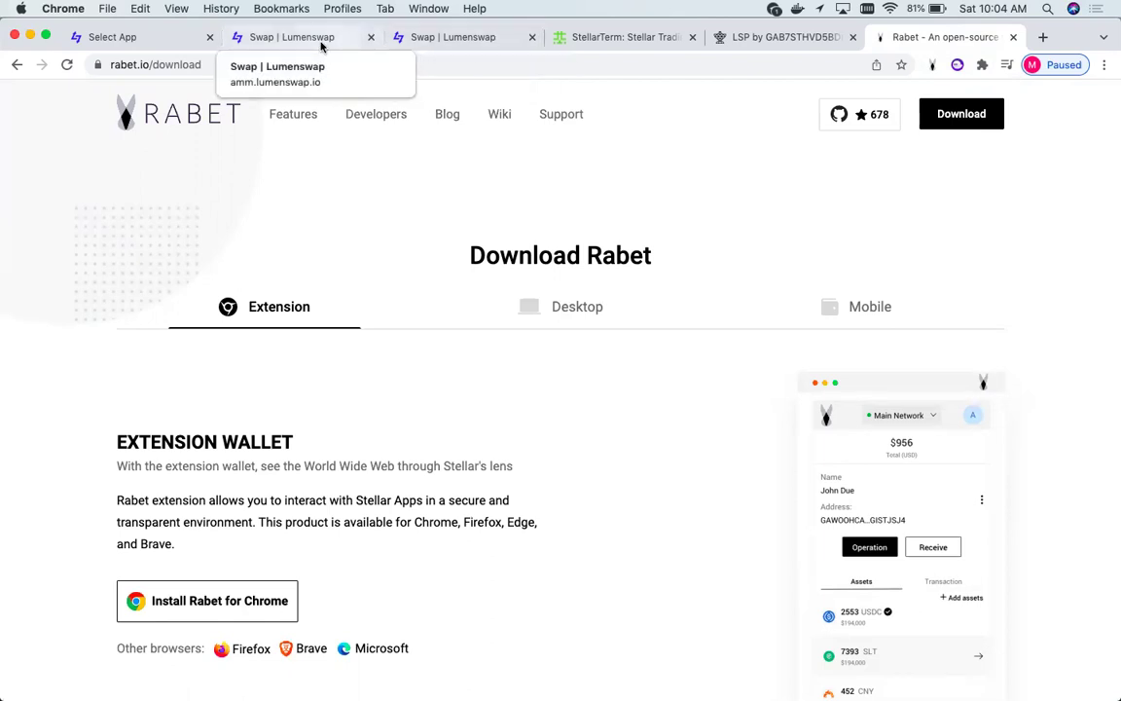
# - Check the Lumenswap app list tab, then close the duplicate Swap | Lumenswap tab
pyautogui.click(418, 39)
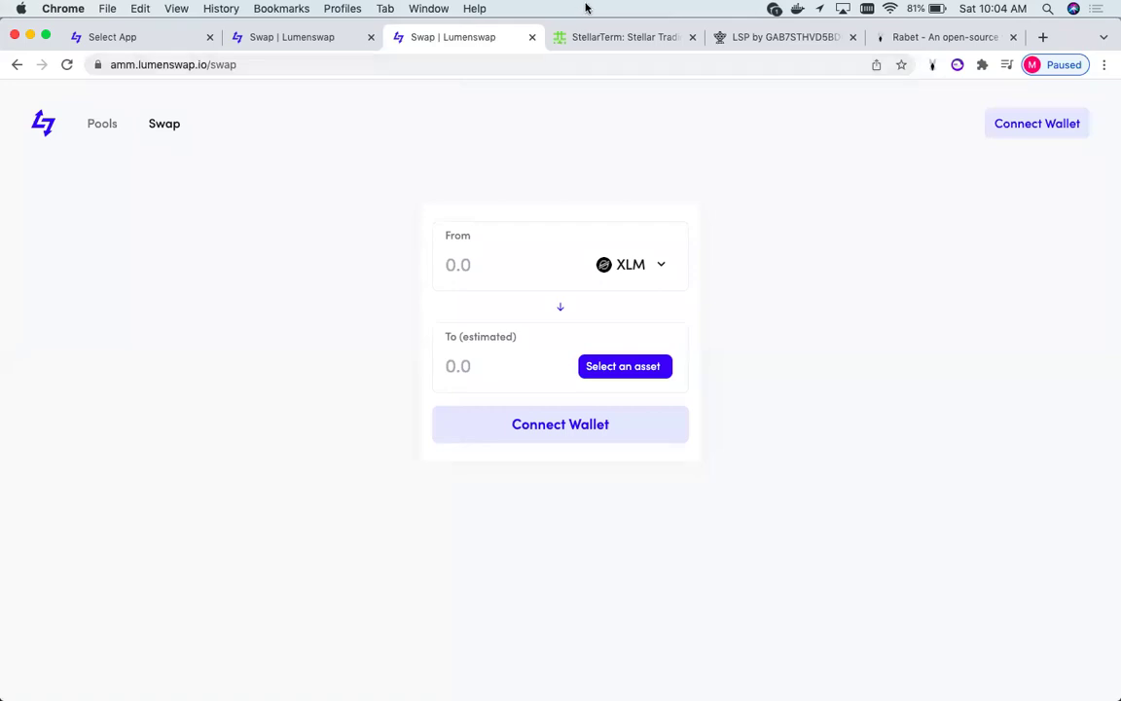
pyautogui.click(139, 41)
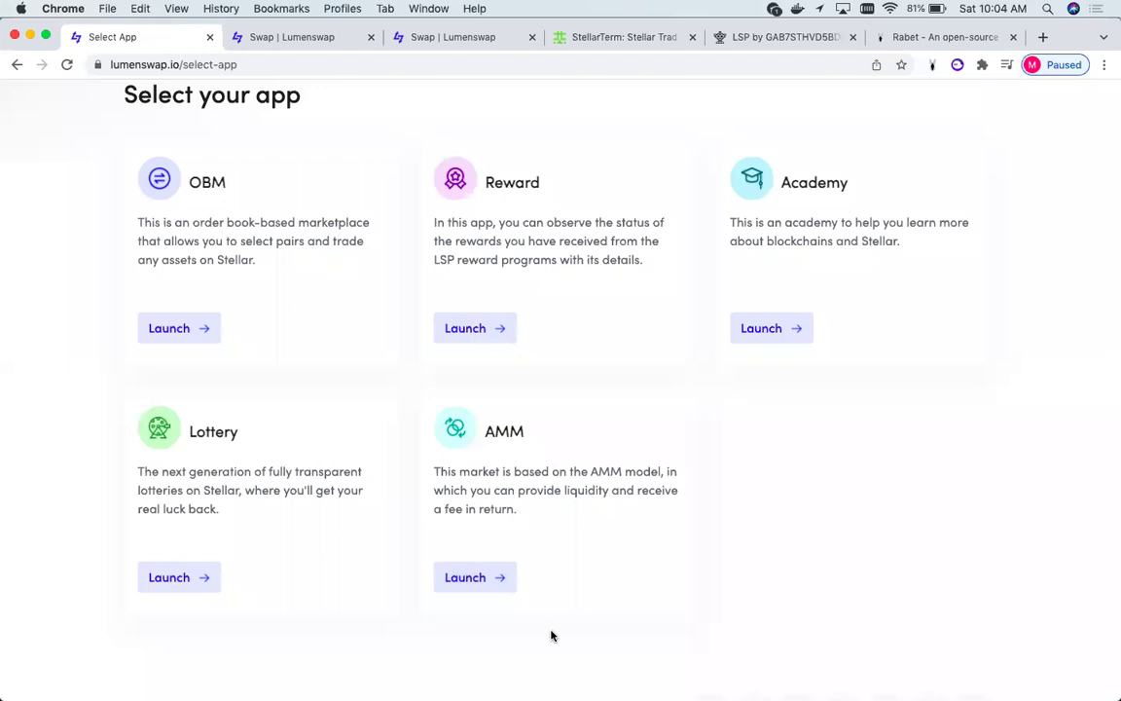
pyautogui.scroll(2, 552, 594)
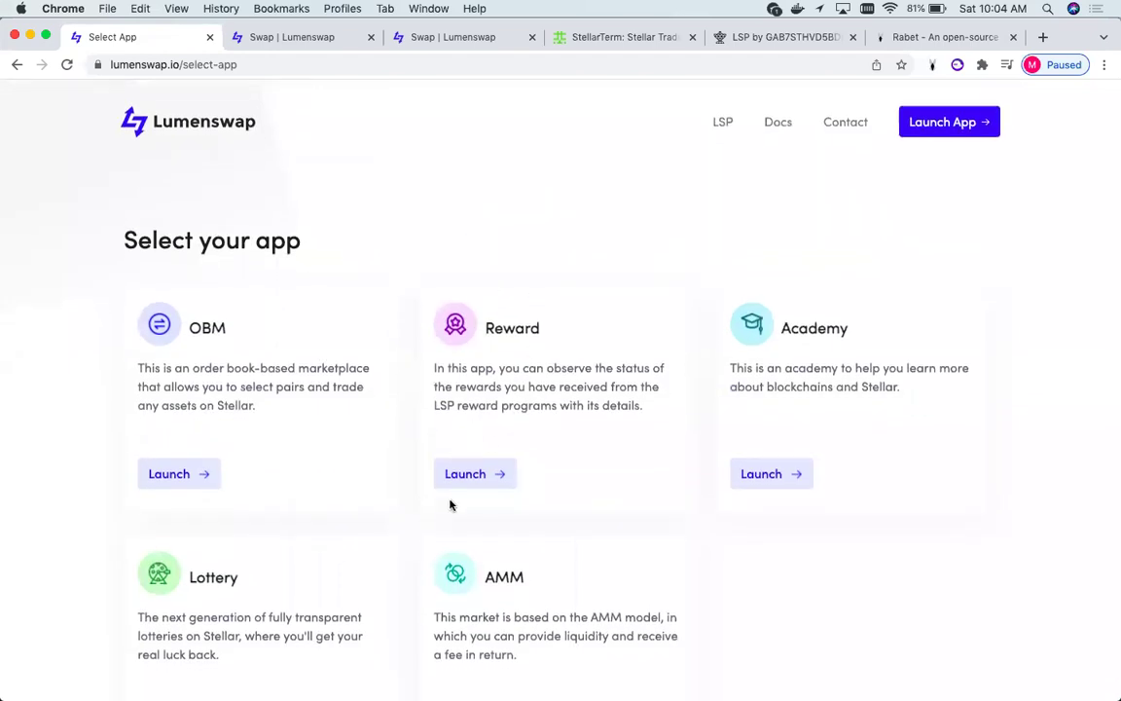
pyautogui.scroll(-3, 451, 500)
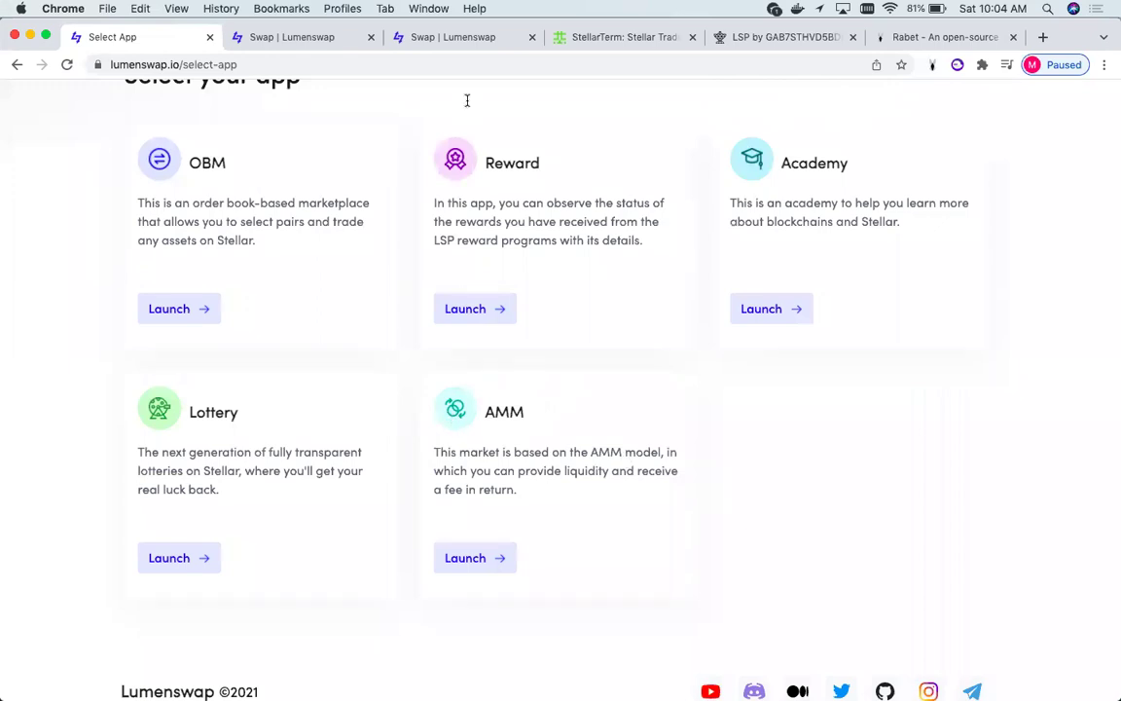
pyautogui.click(435, 39)
pyautogui.click(371, 37)
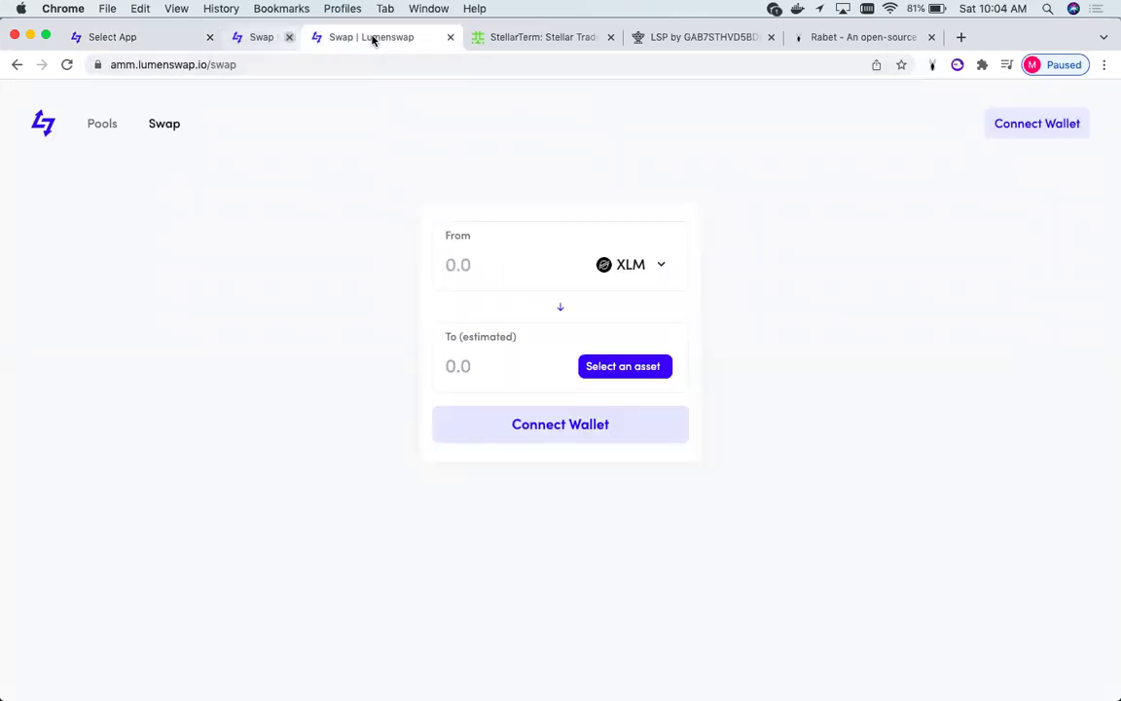
# - Connect the Rabet wallet to Lumenswap and check the connected account's menu
pyautogui.click(1053, 127)
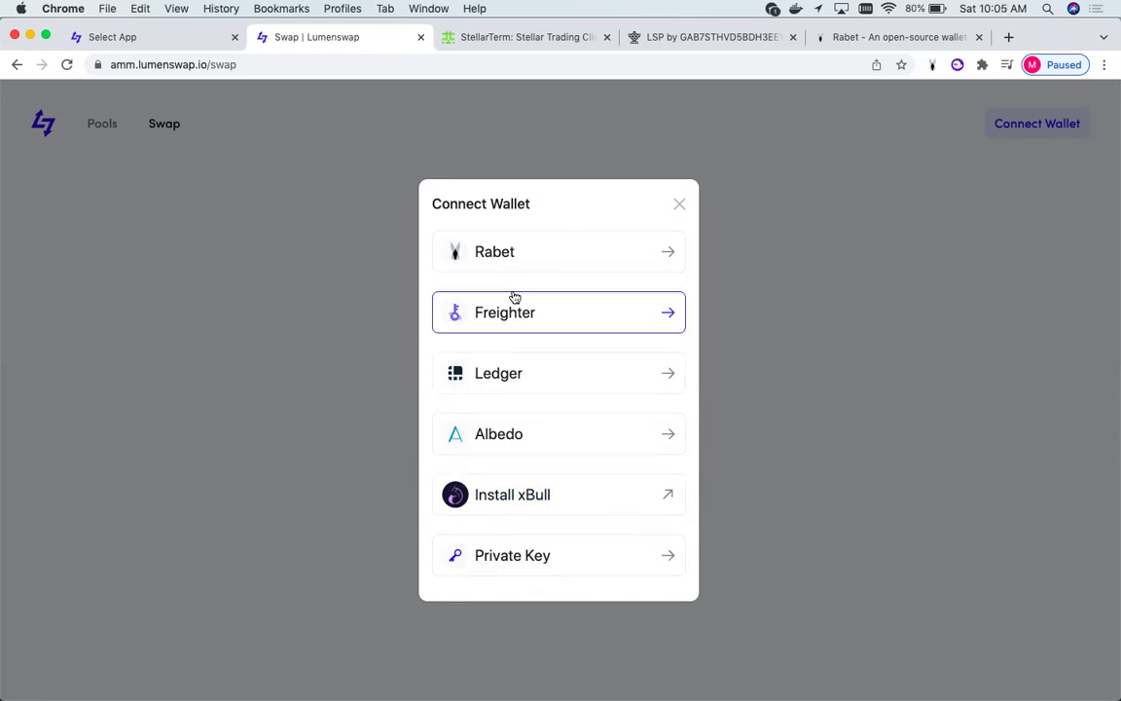
pyautogui.click(500, 254)
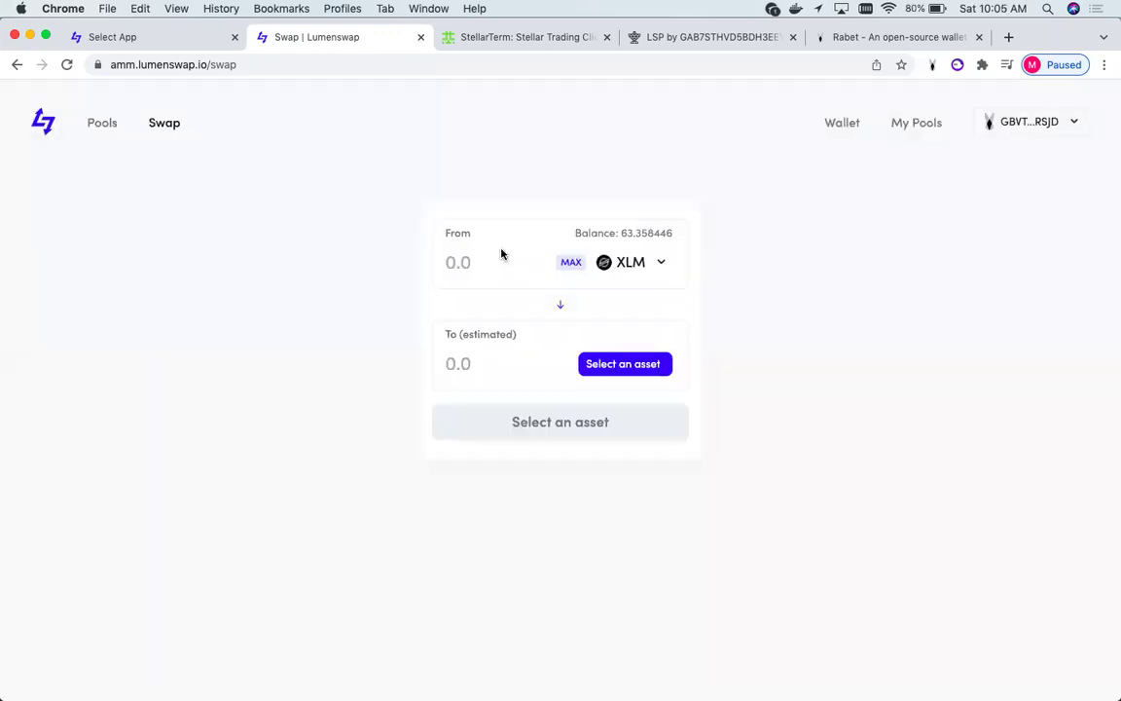
pyautogui.click(1048, 133)
# - Choose LSP from the asset list as the asset received for XLM
pyautogui.click(611, 363)
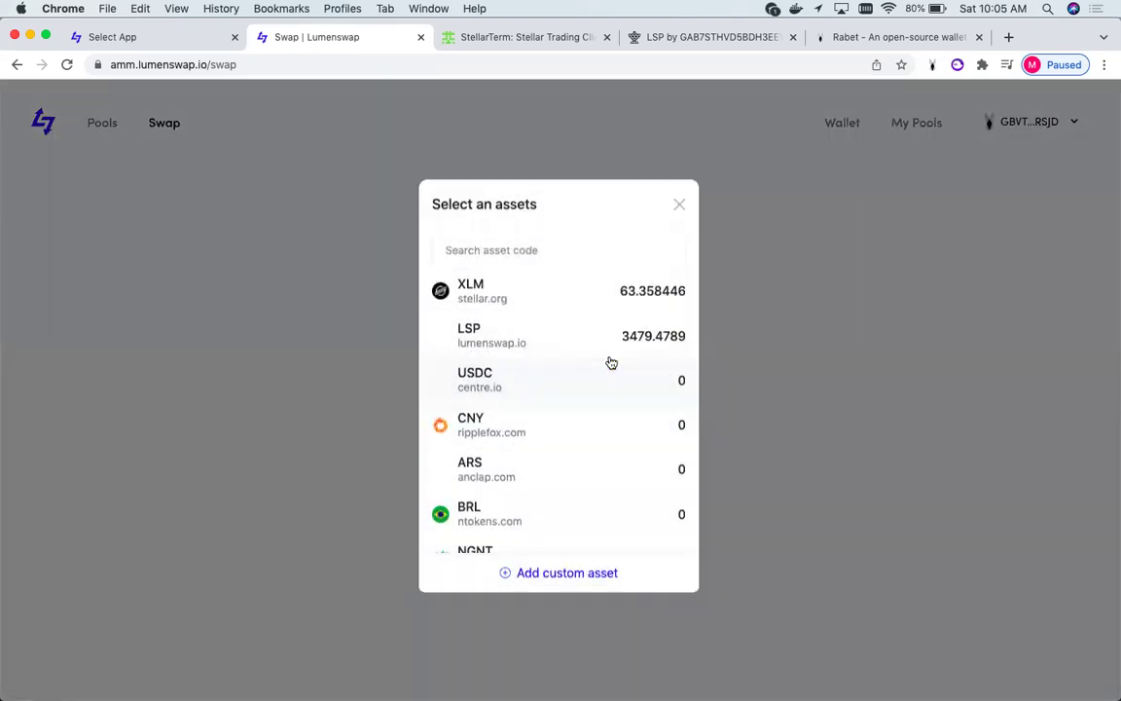
pyautogui.click(676, 209)
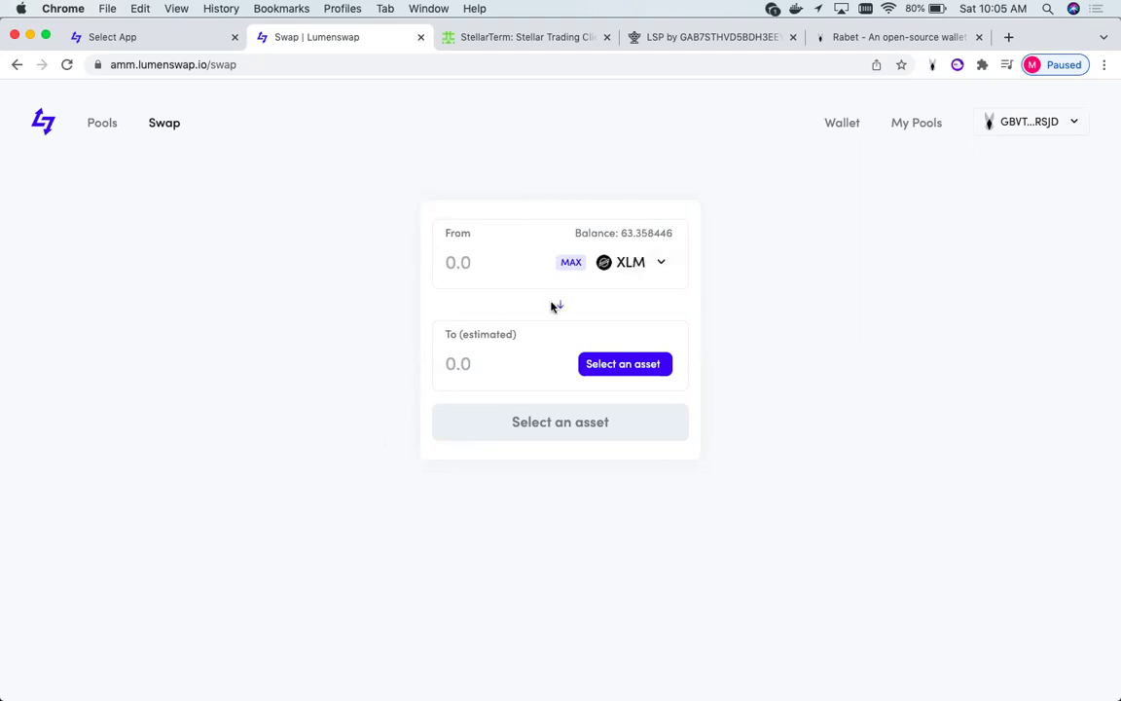
pyautogui.click(619, 363)
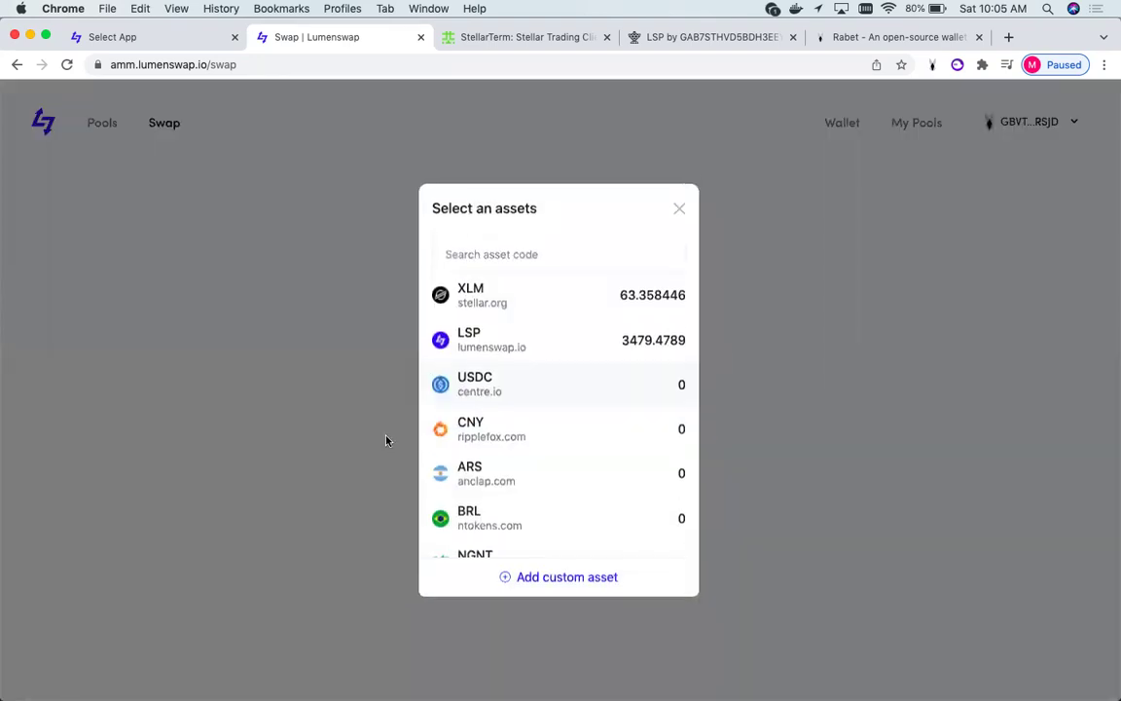
pyautogui.scroll(-3, 465, 448)
pyautogui.scroll(5, 462, 440)
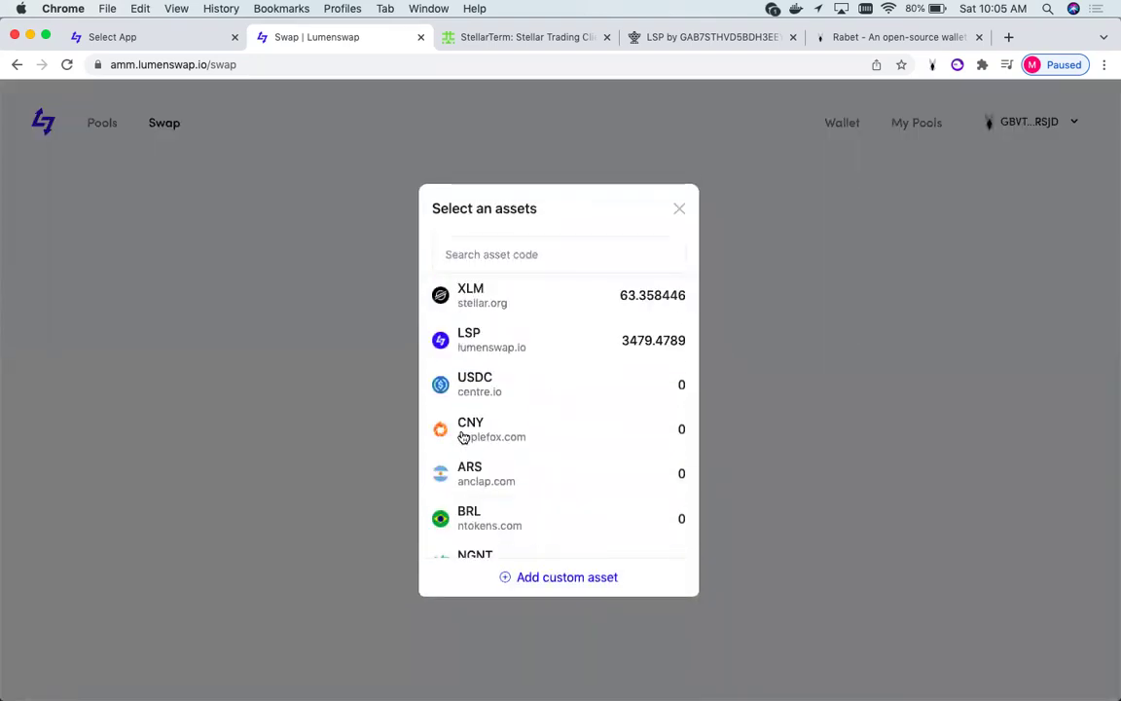
pyautogui.click(479, 340)
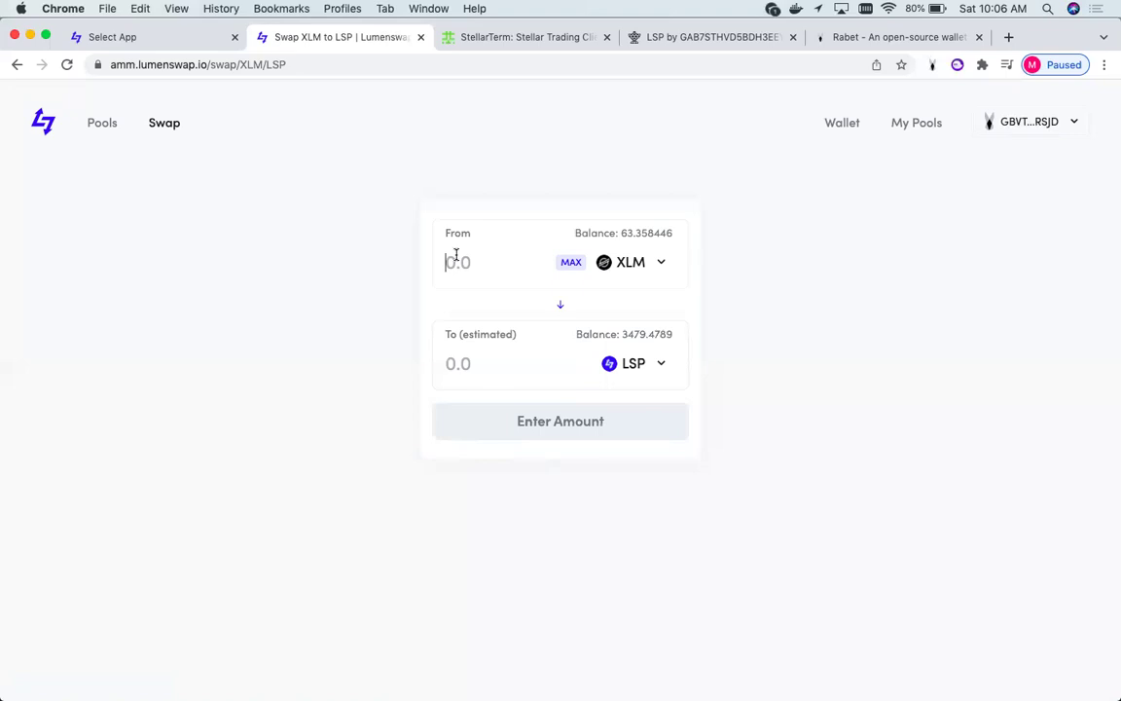
# - Enter 11.358446 XLM, estimated at 54.7546391 LSP, and open the swap confirmation
pyautogui.write('11')
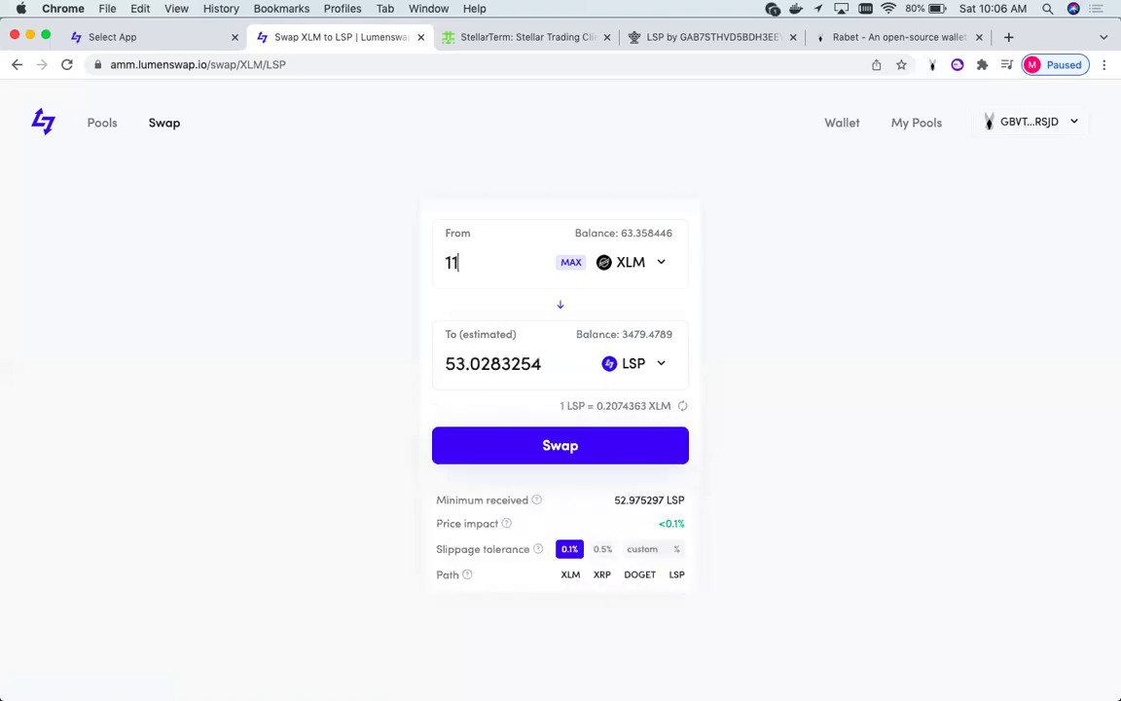
pyautogui.write('.358446')
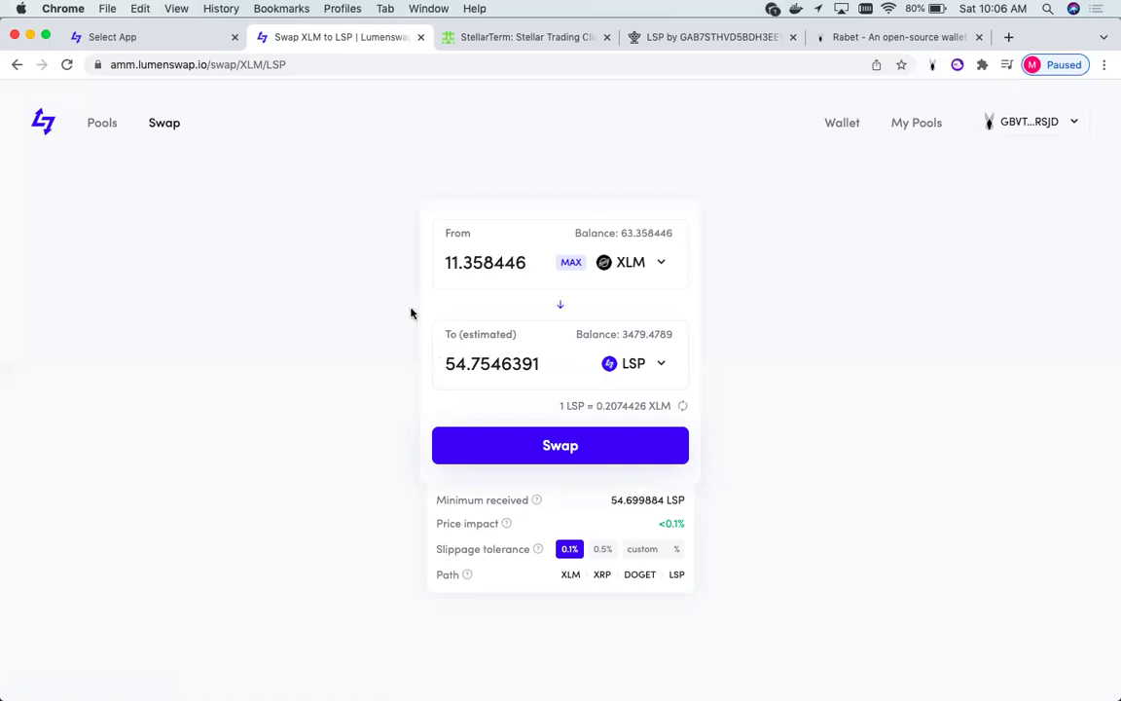
pyautogui.click(604, 450)
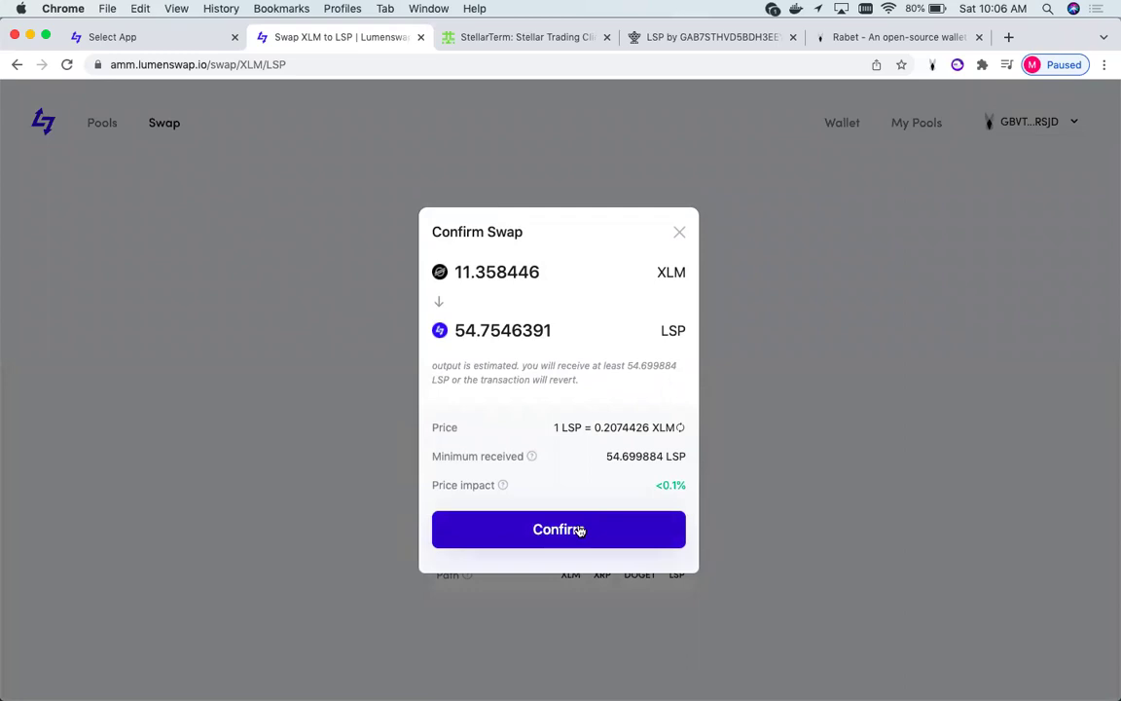
# - Confirm the 11.358446 XLM-to-LSP swap, approve it in Rabet, and dismiss the success notice
pyautogui.click(580, 530)
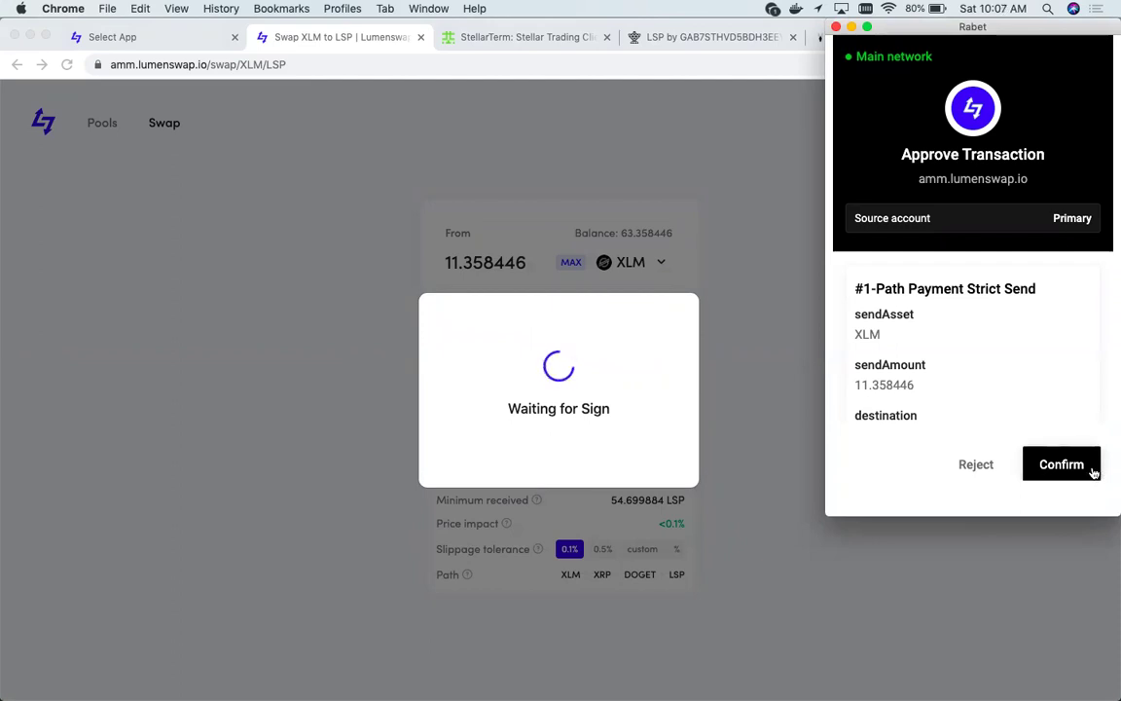
pyautogui.click(1093, 472)
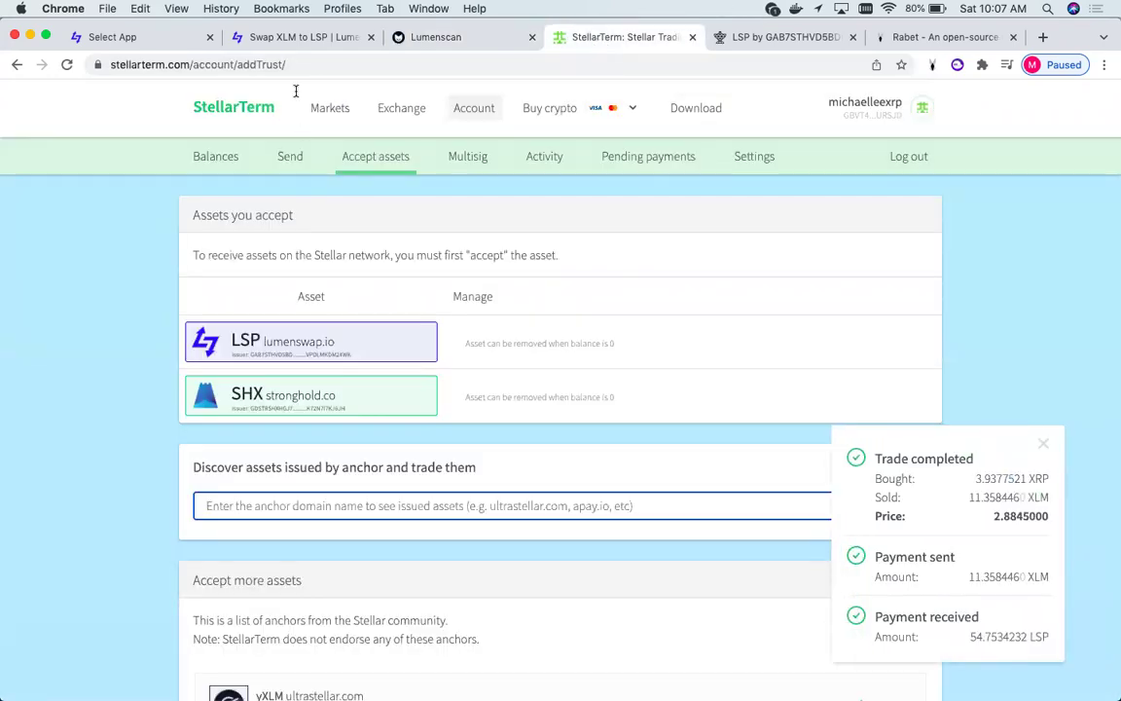
pyautogui.click(271, 42)
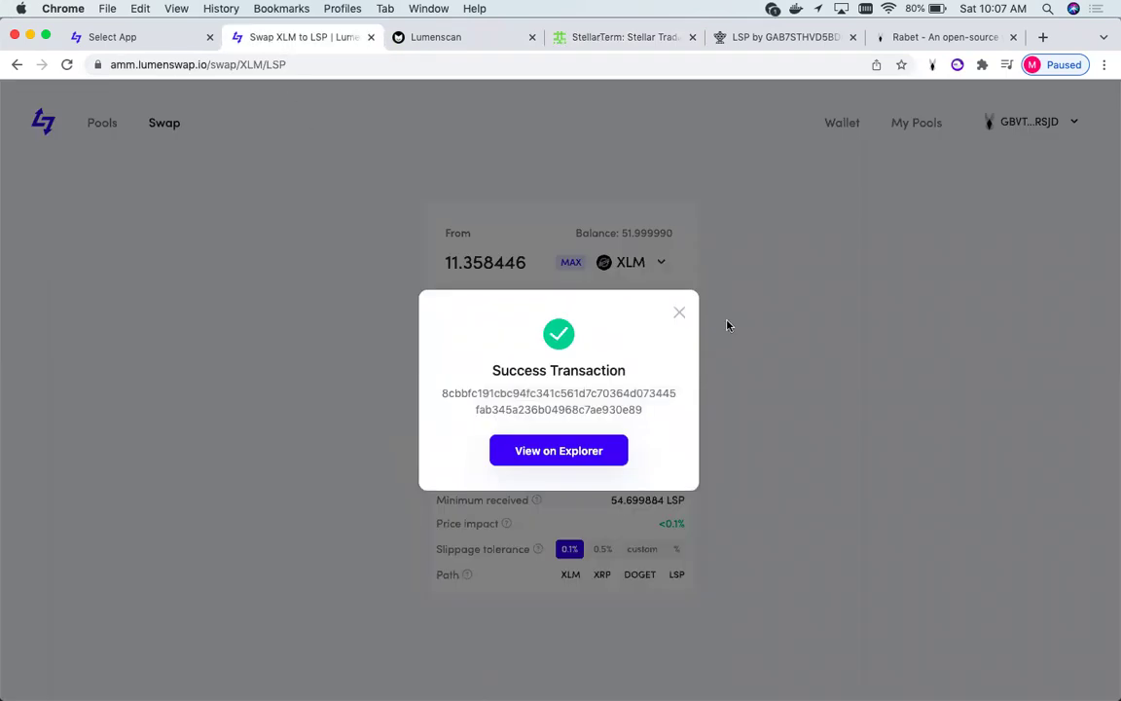
pyautogui.click(681, 315)
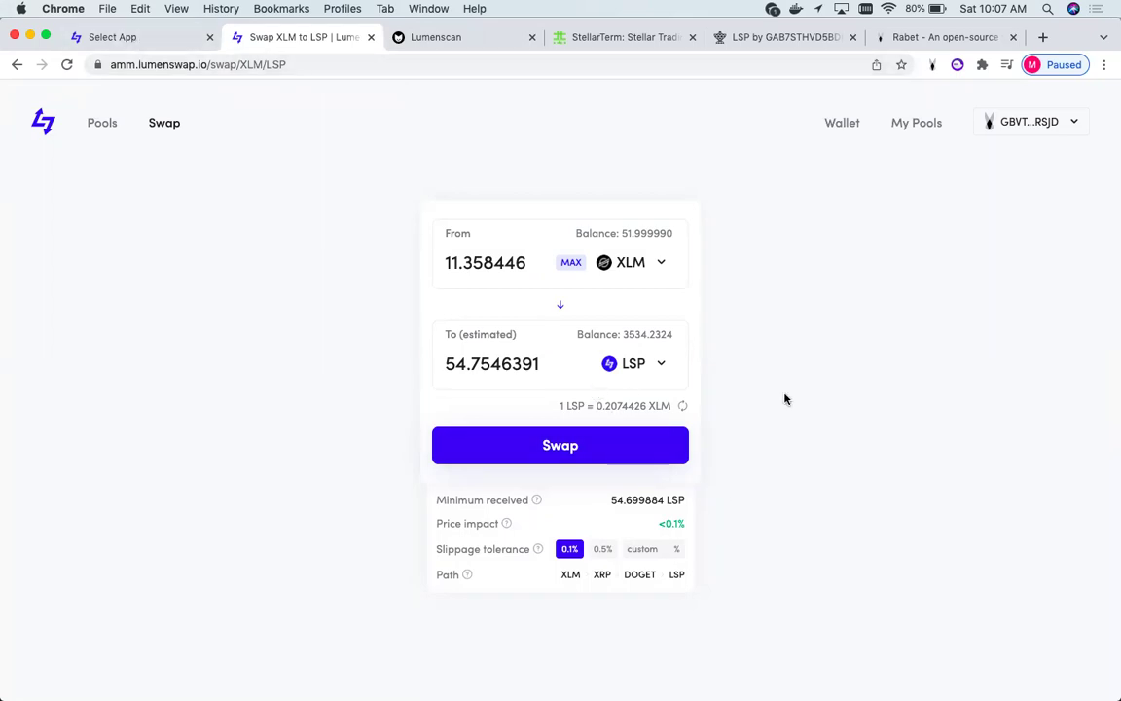
# - Switch to StellarTerm's accepted assets page showing LSP (lumenswap.io) and SHX (stronghold.co)
pyautogui.click(609, 39)
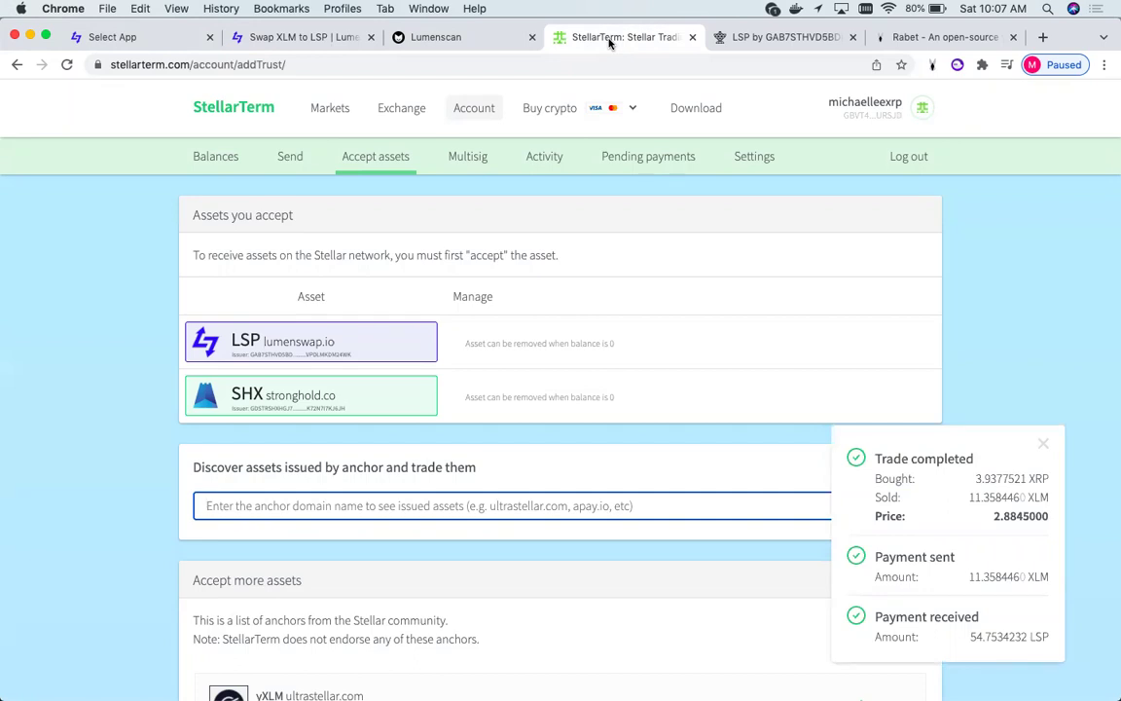
pyautogui.scroll(-3, 653, 451)
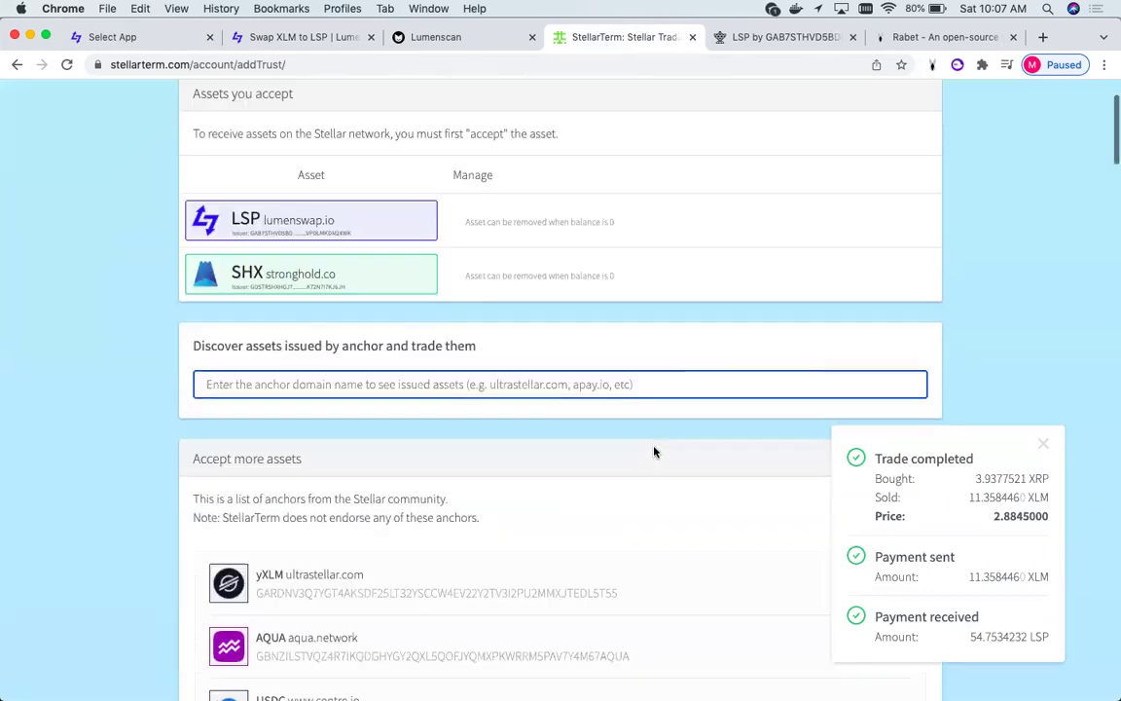
pyautogui.scroll(3, 654, 452)
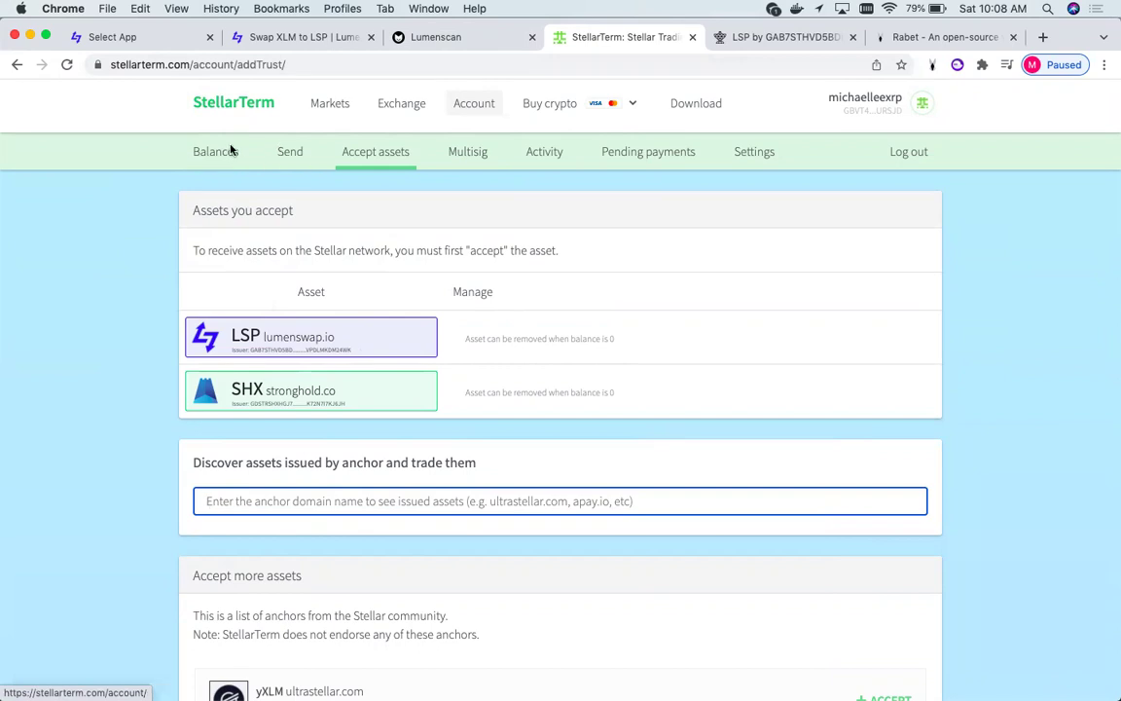
pyautogui.click(331, 103)
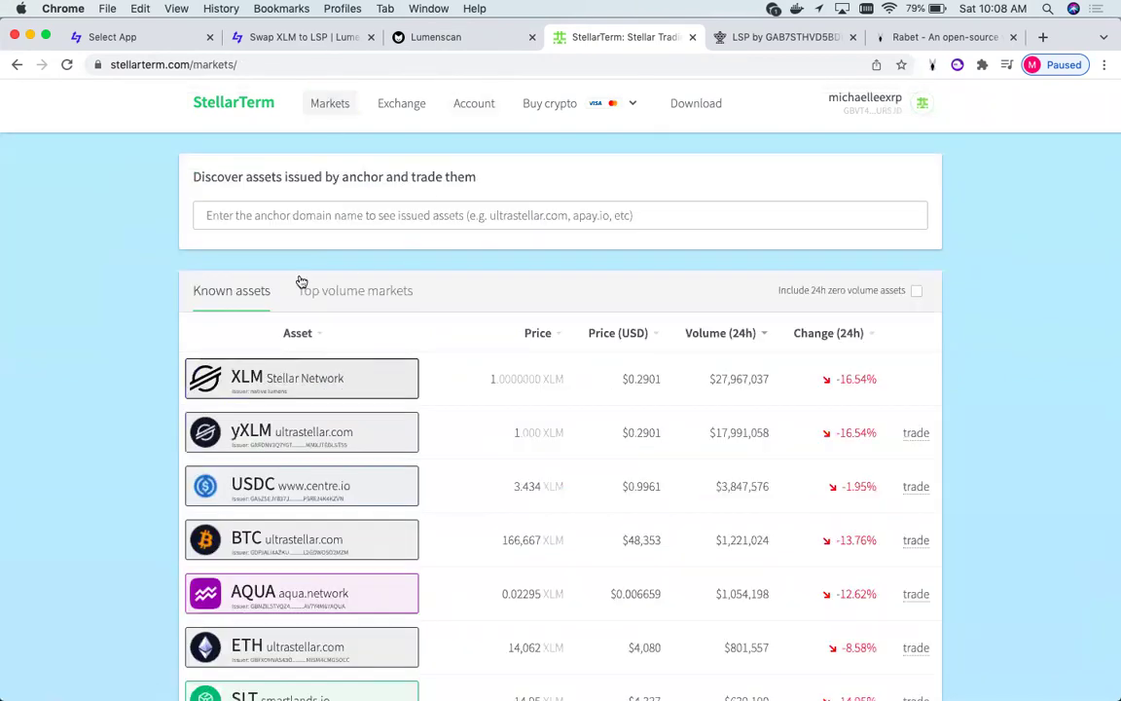
pyautogui.scroll(-2, 523, 370)
pyautogui.scroll(2, 522, 370)
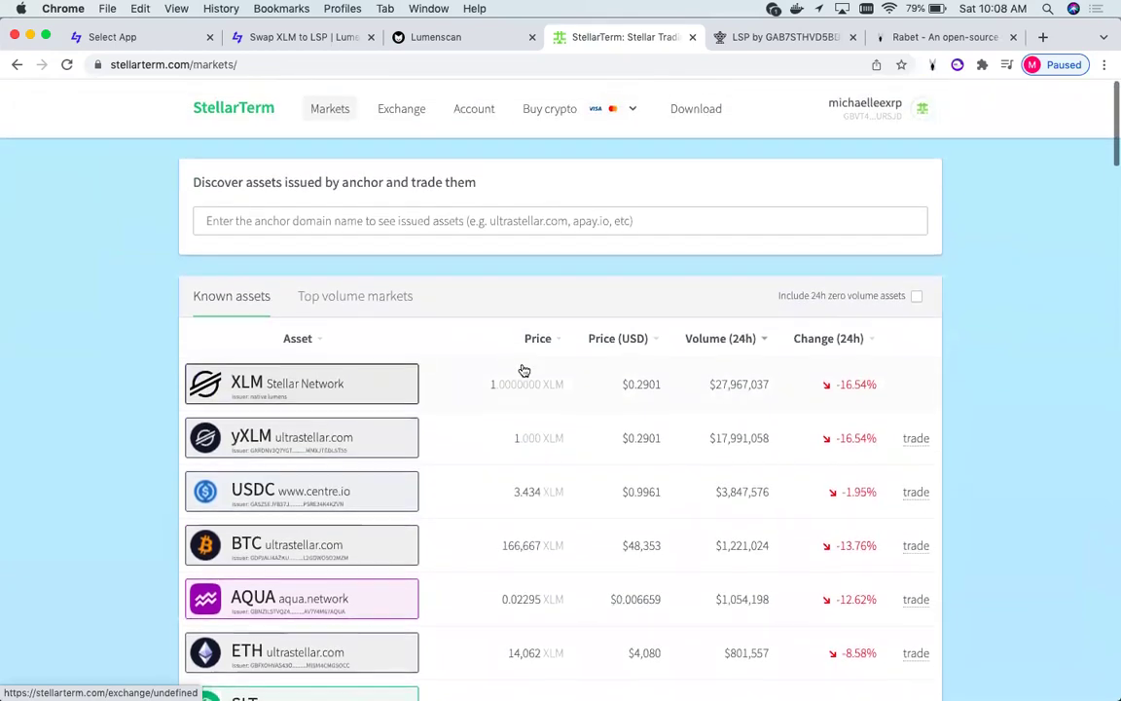
pyautogui.click(469, 112)
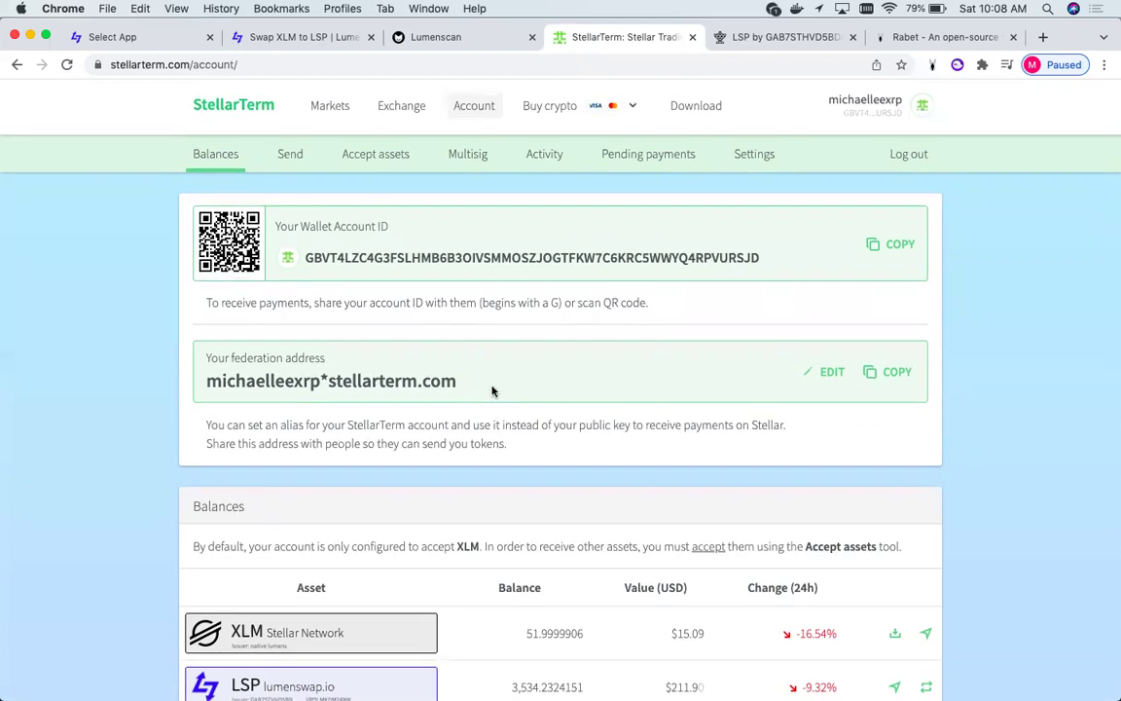
pyautogui.scroll(-5, 493, 390)
pyautogui.scroll(-1, 493, 390)
pyautogui.scroll(-1, 492, 390)
pyautogui.scroll(-2, 492, 391)
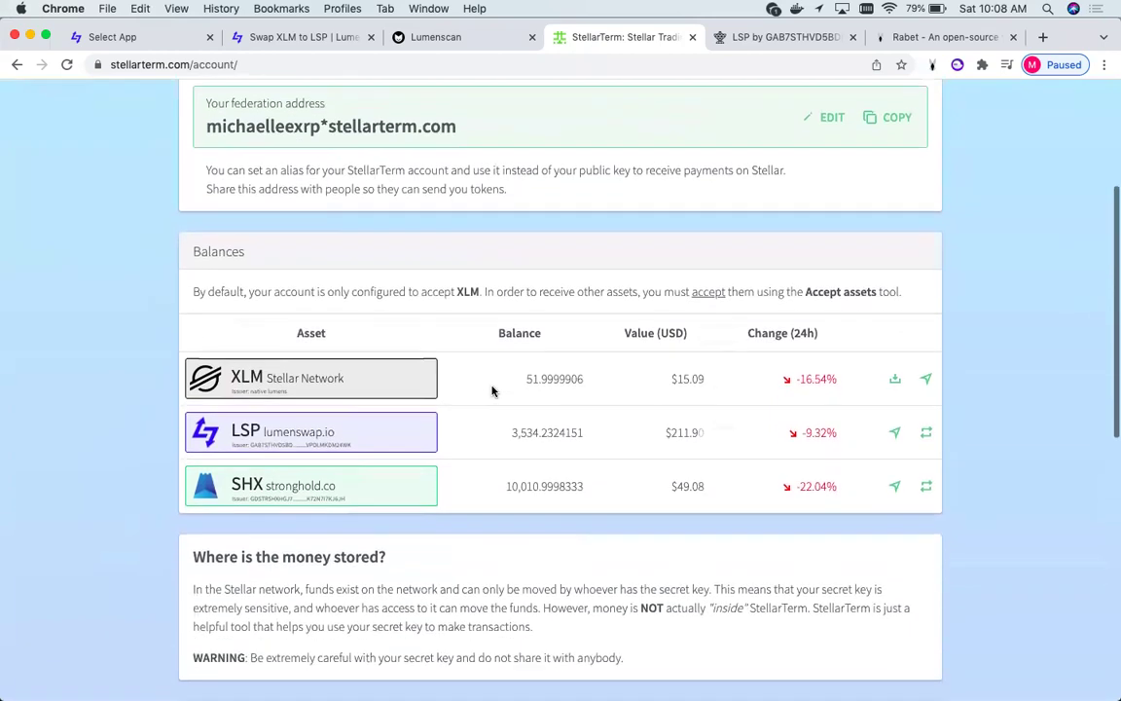
pyautogui.scroll(-2, 487, 391)
pyautogui.scroll(-1, 472, 392)
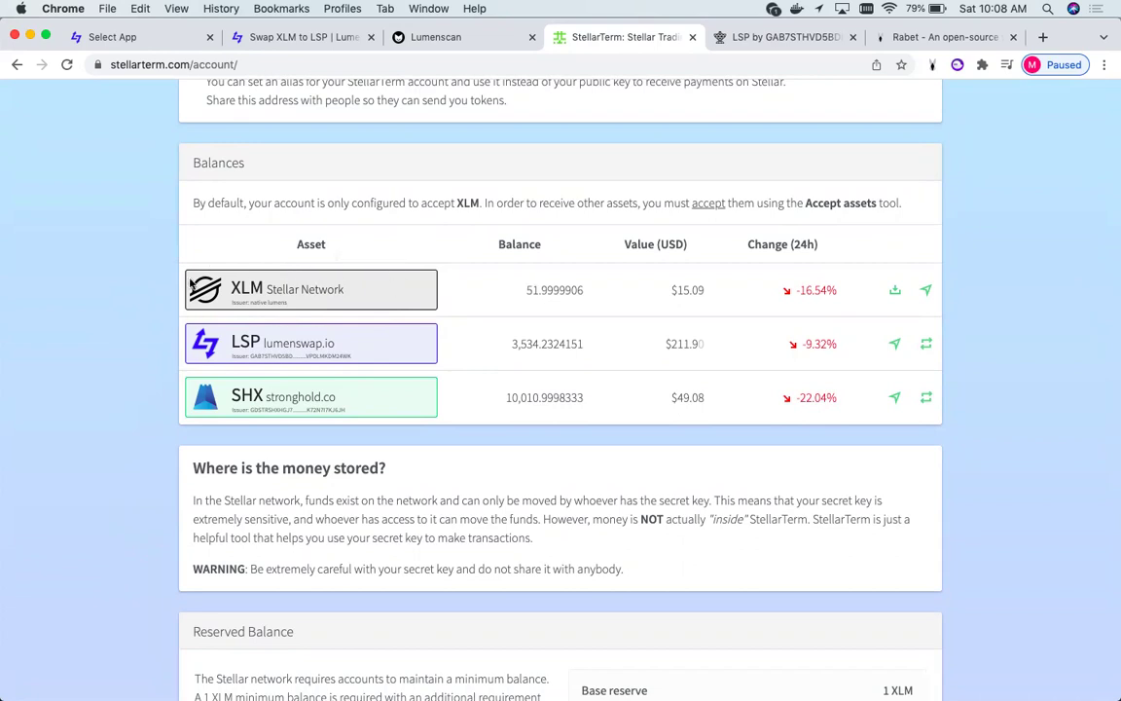
pyautogui.scroll(2, 400, 315)
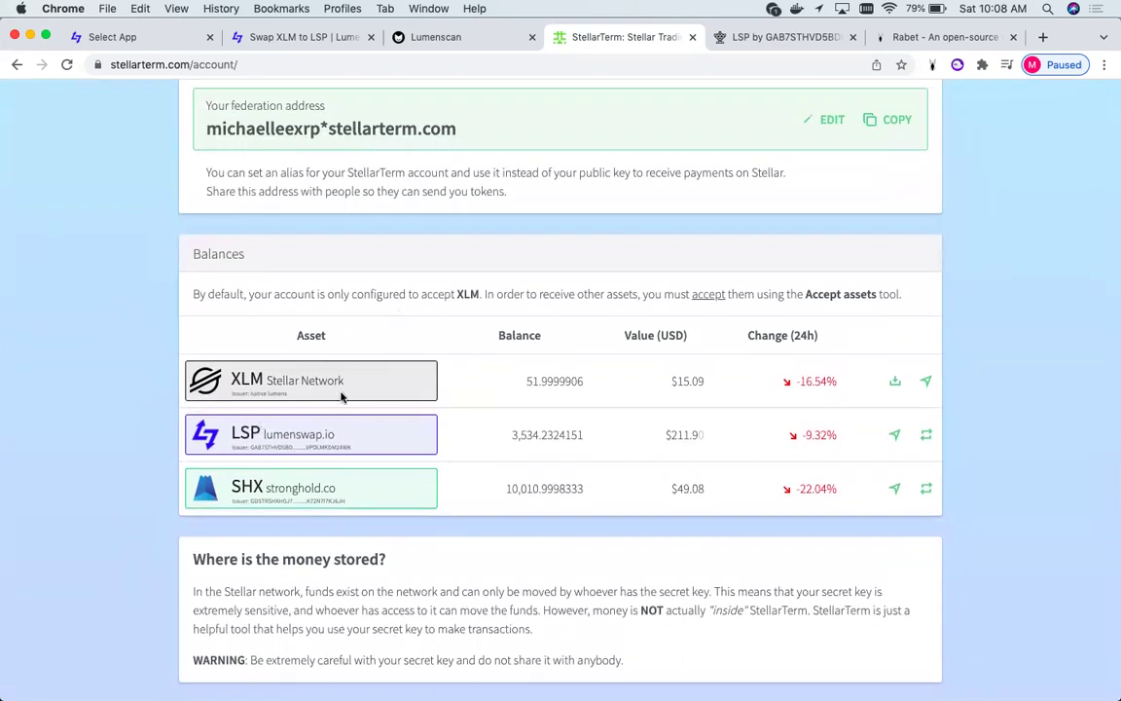
pyautogui.scroll(-2, 342, 396)
pyautogui.scroll(-2, 354, 399)
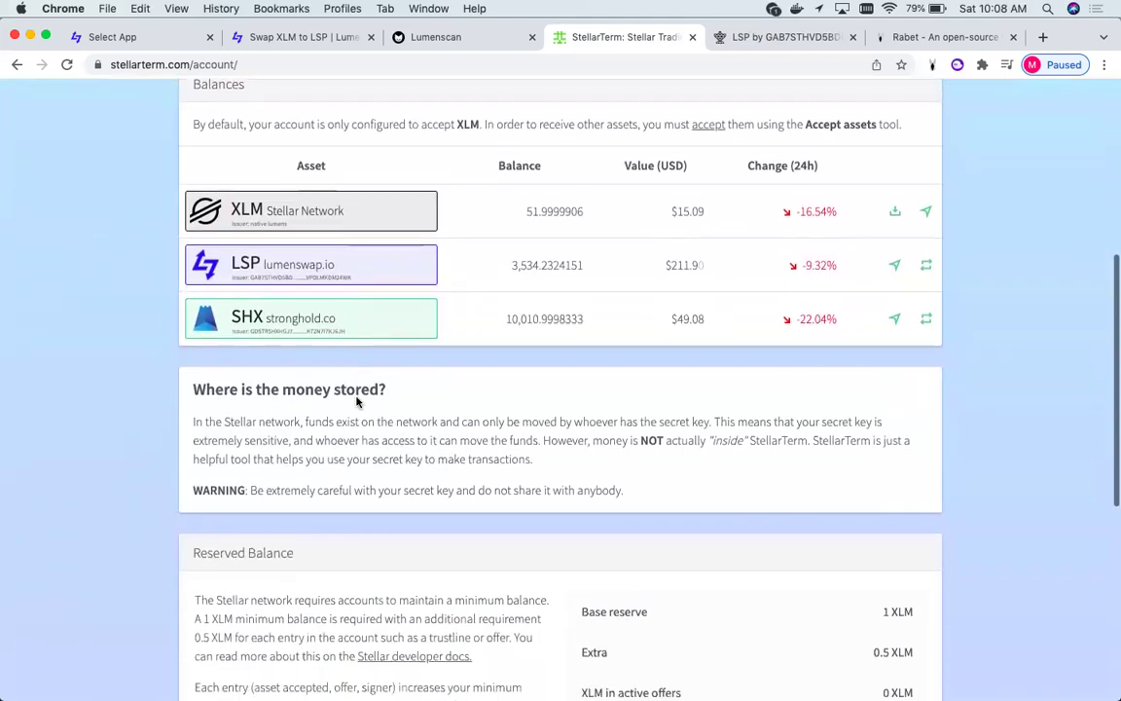
pyautogui.scroll(-5, 393, 329)
pyautogui.scroll(-2, 394, 332)
pyautogui.scroll(3, 394, 331)
pyautogui.scroll(5, 393, 332)
pyautogui.scroll(3, 393, 333)
pyautogui.scroll(2, 394, 335)
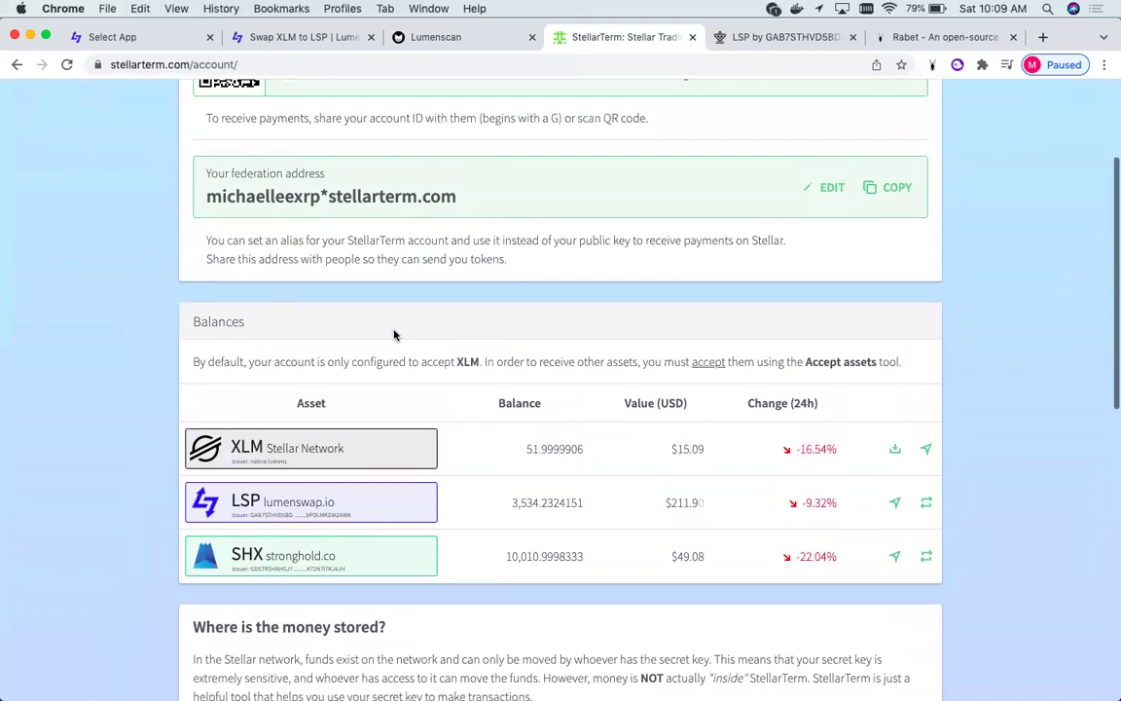
pyautogui.scroll(1, 415, 352)
pyautogui.scroll(2, 452, 381)
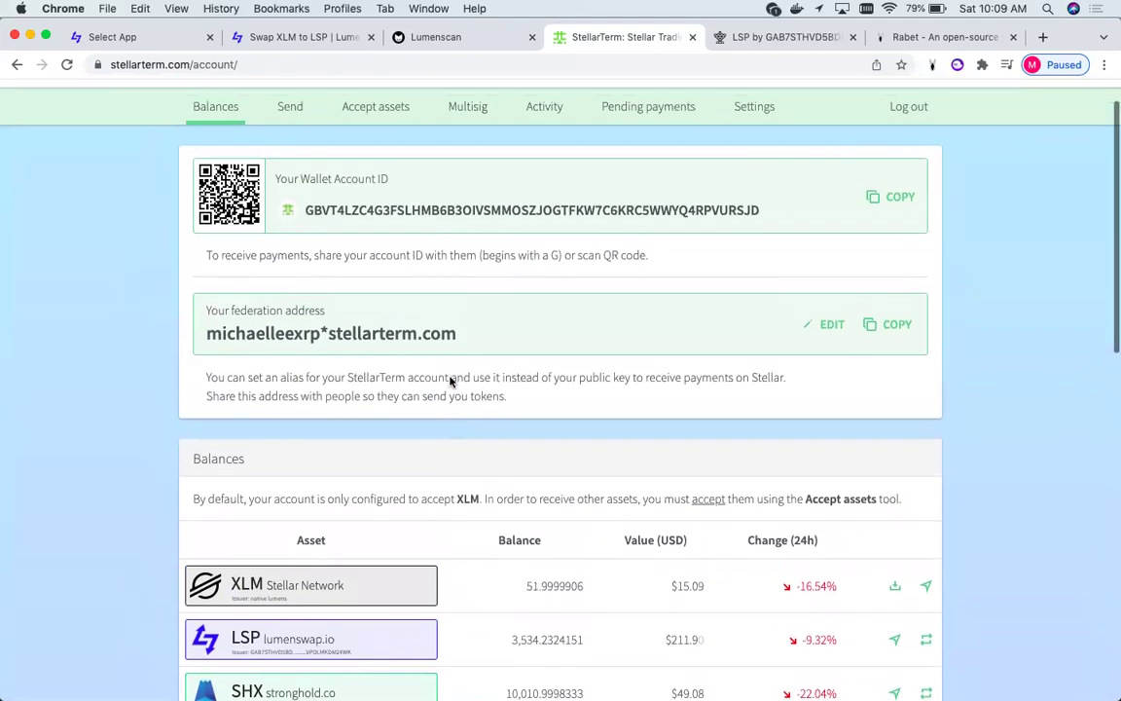
pyautogui.scroll(1, 451, 380)
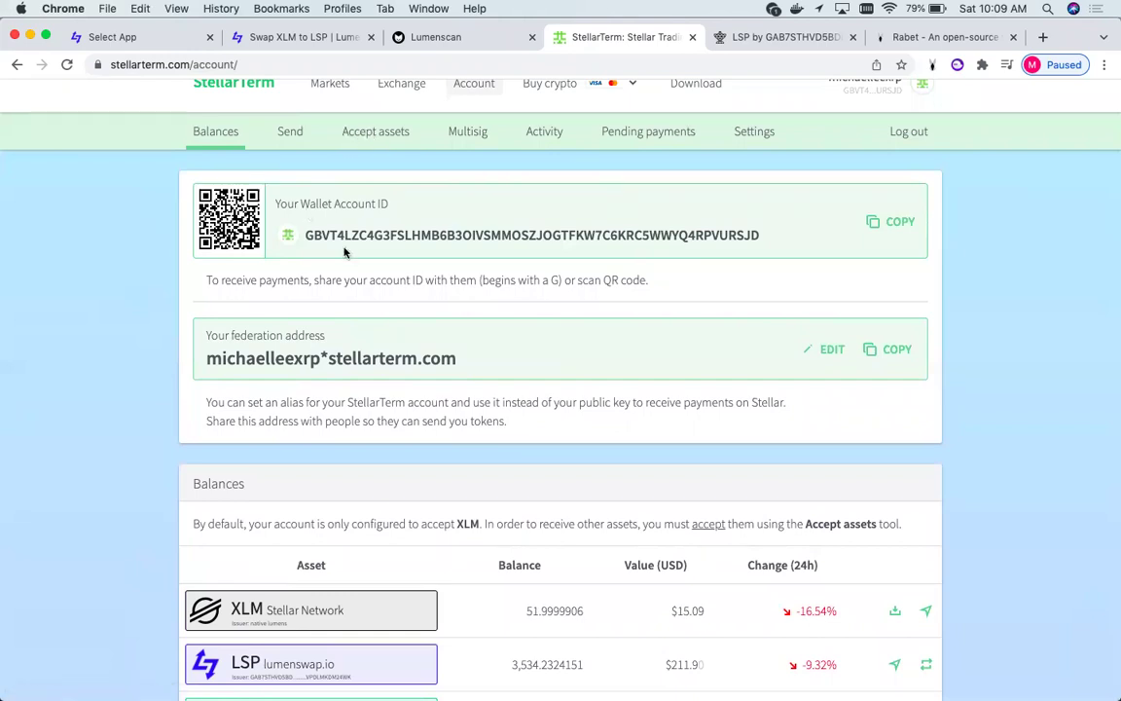
pyautogui.scroll(1, 343, 251)
pyautogui.scroll(2, 343, 251)
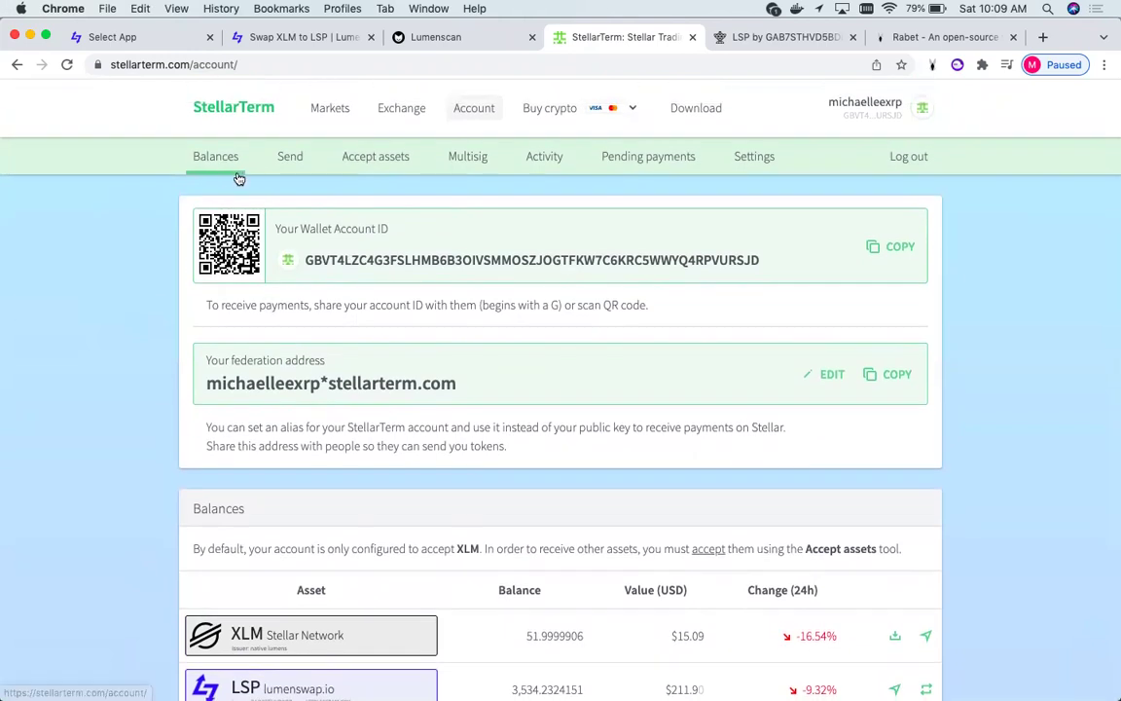
# - Find AQUA from aqua.network on the Accept assets page and accept its trustline
pyautogui.click(389, 159)
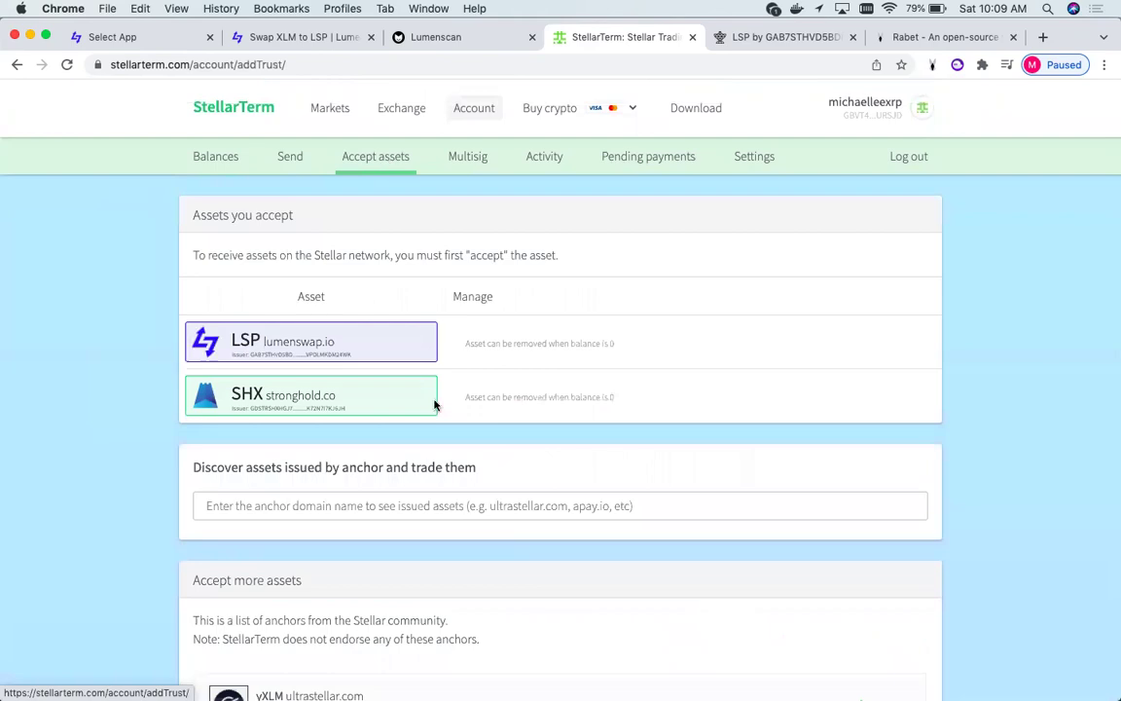
pyautogui.scroll(-3, 436, 404)
pyautogui.scroll(-3, 436, 405)
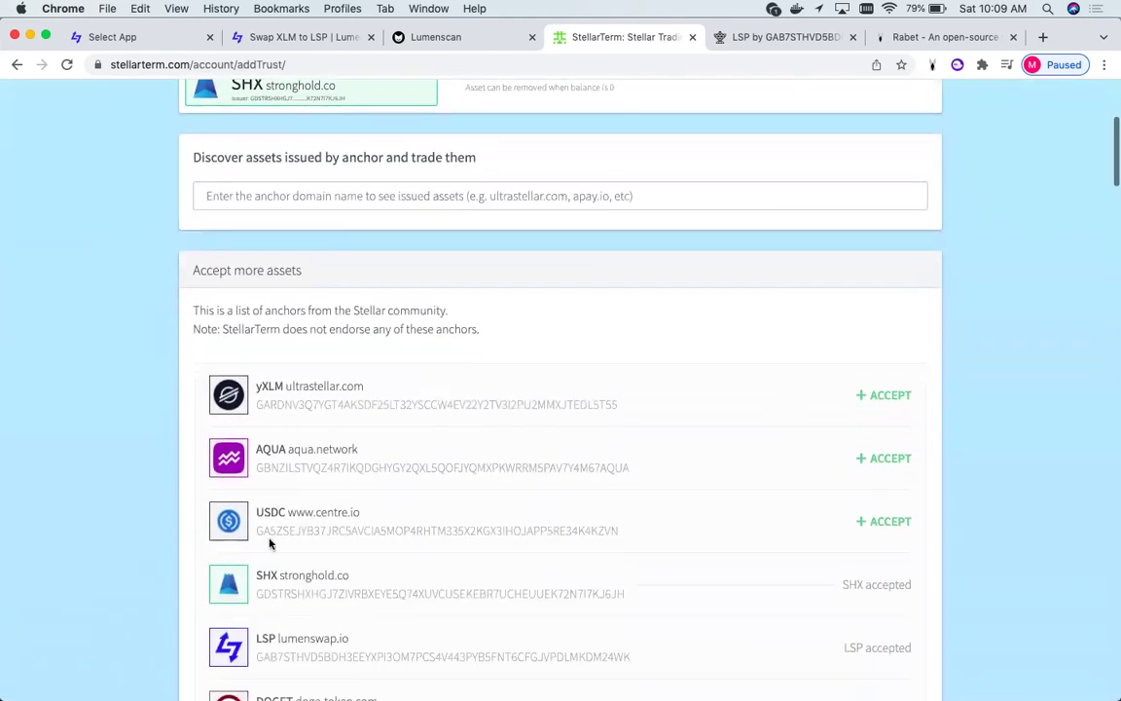
pyautogui.scroll(-3, 271, 544)
pyautogui.scroll(-2, 277, 530)
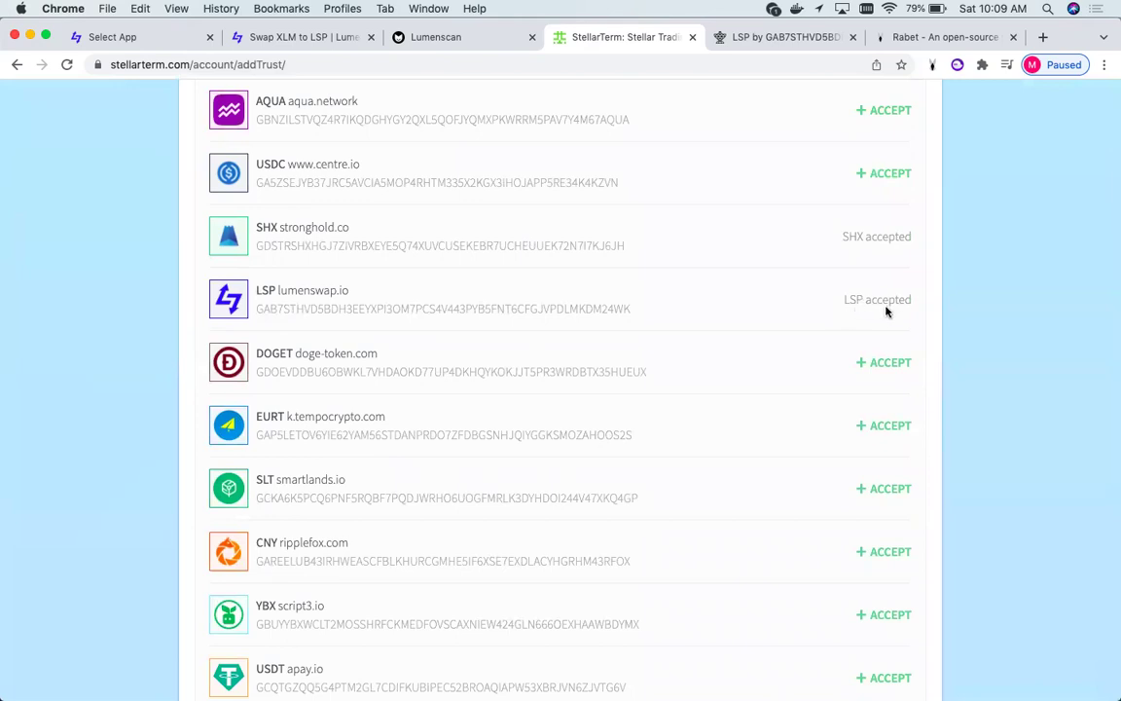
pyautogui.scroll(1, 886, 310)
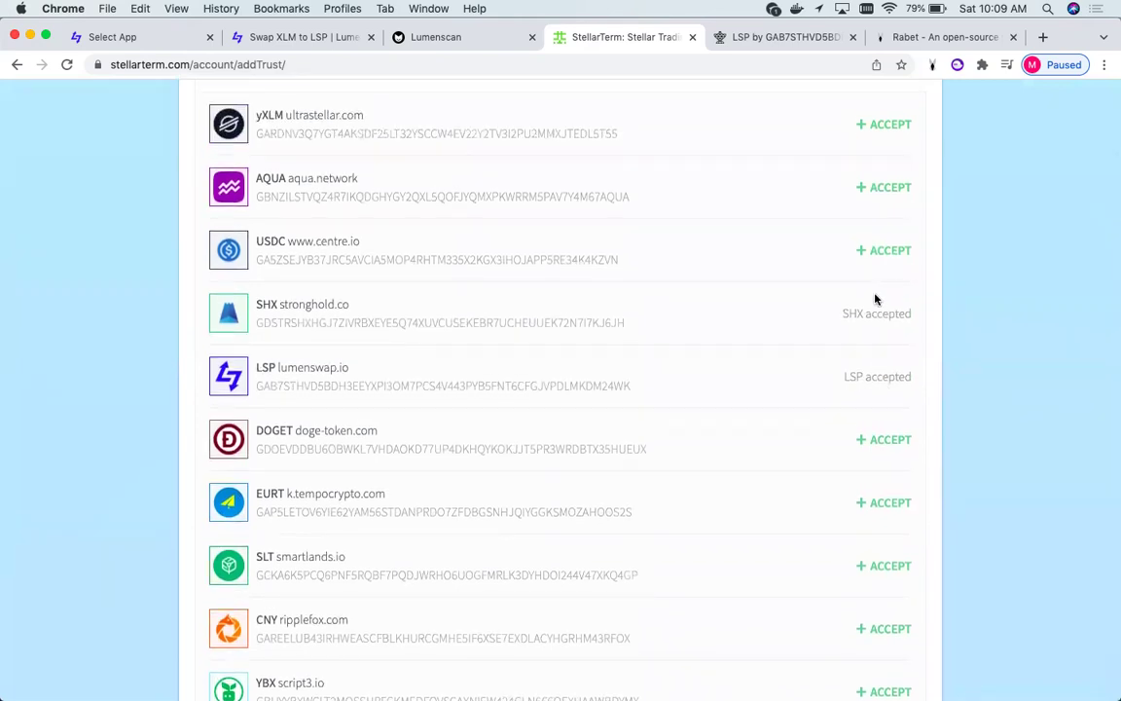
pyautogui.scroll(1, 875, 299)
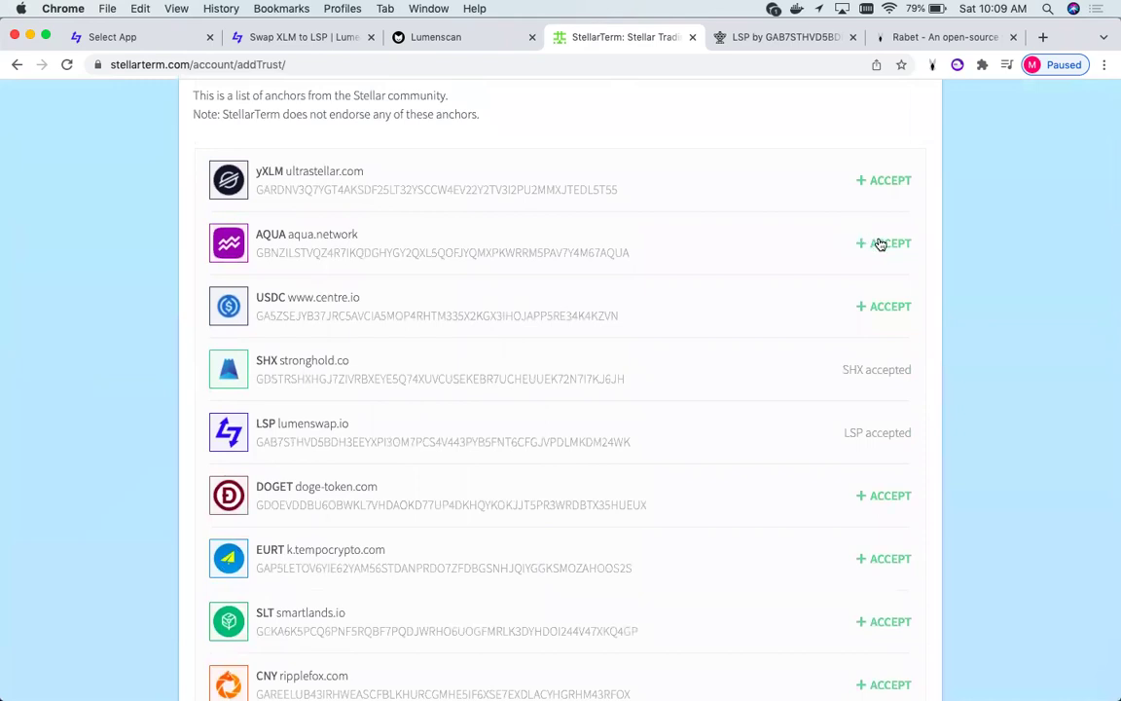
pyautogui.click(881, 248)
# - Dismiss the 'Trustline created' notice and confirm AQUA is listed above LSP and SHX
pyautogui.scroll(1, 882, 248)
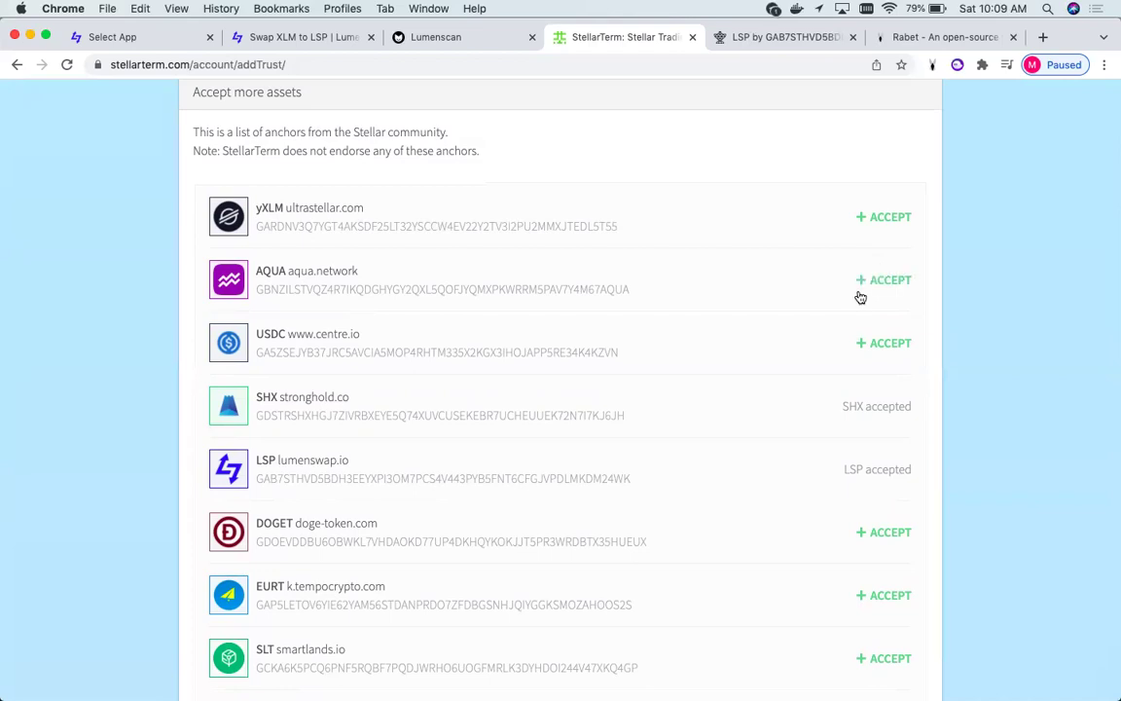
pyautogui.scroll(3, 860, 297)
pyautogui.scroll(-2, 860, 296)
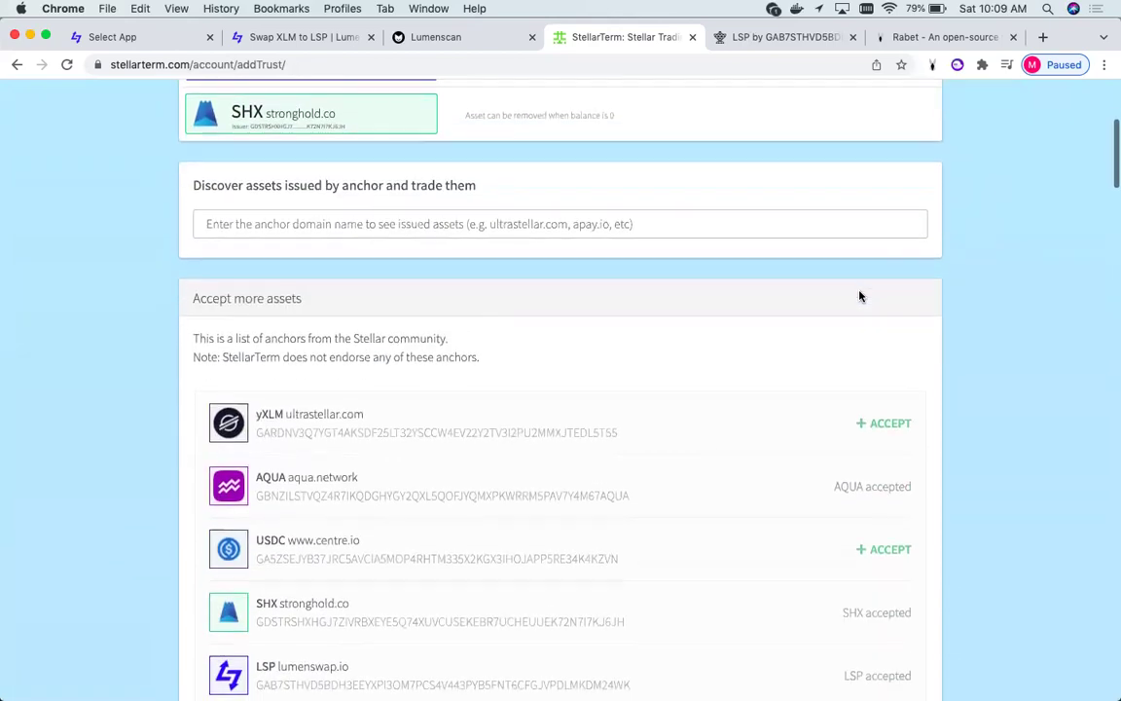
pyautogui.scroll(4, 860, 297)
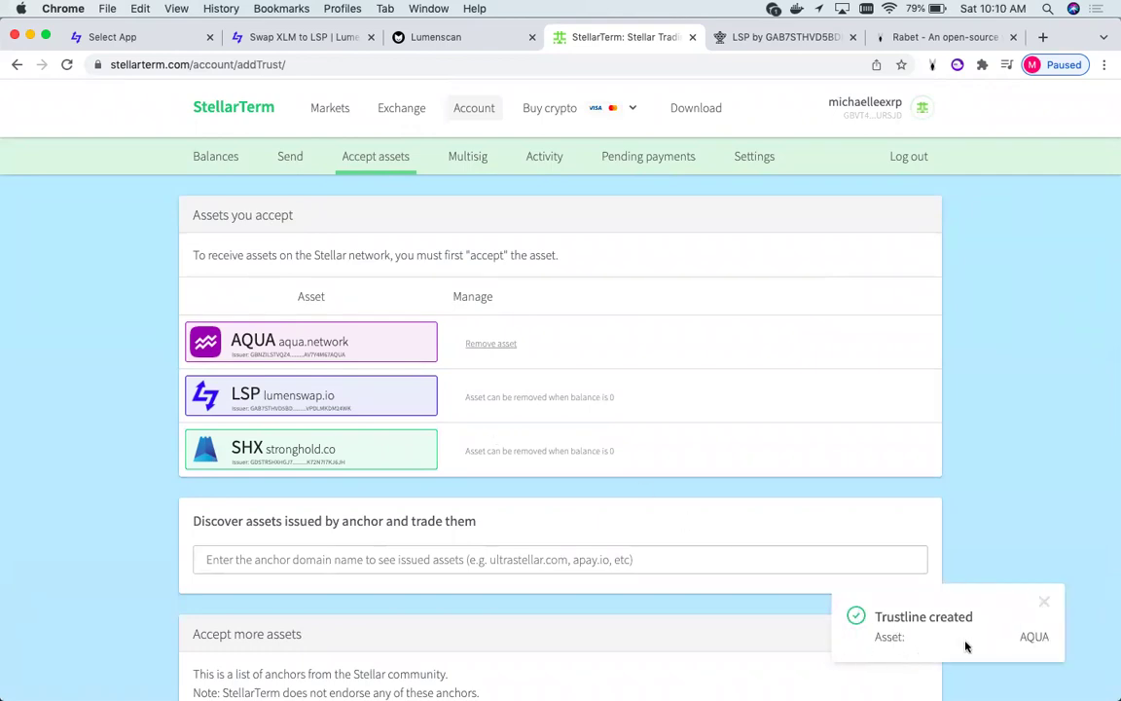
pyautogui.click(1042, 606)
pyautogui.scroll(-1, 593, 505)
pyautogui.scroll(1, 605, 496)
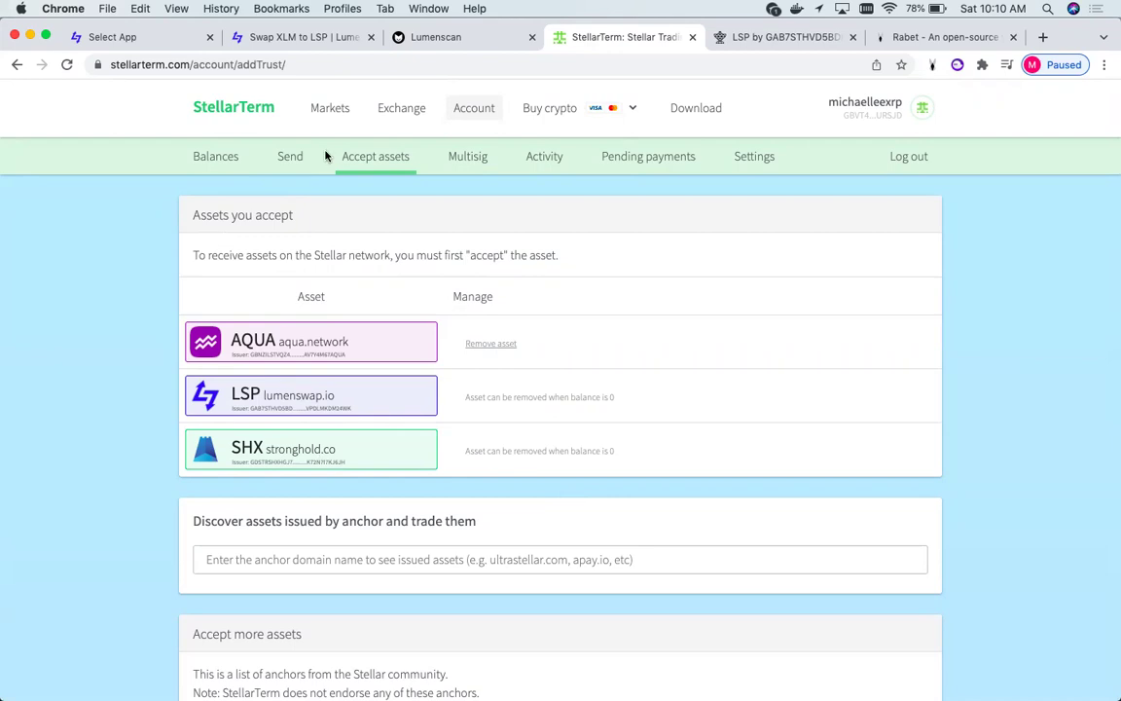
# - Review the StellarTerm balances: XLM, LSP, SHX, zero-balance AQUA, and the reserved balance
pyautogui.click(207, 159)
pyautogui.scroll(-2, 383, 546)
pyautogui.scroll(-3, 395, 483)
pyautogui.scroll(-2, 400, 479)
pyautogui.scroll(-1, 400, 479)
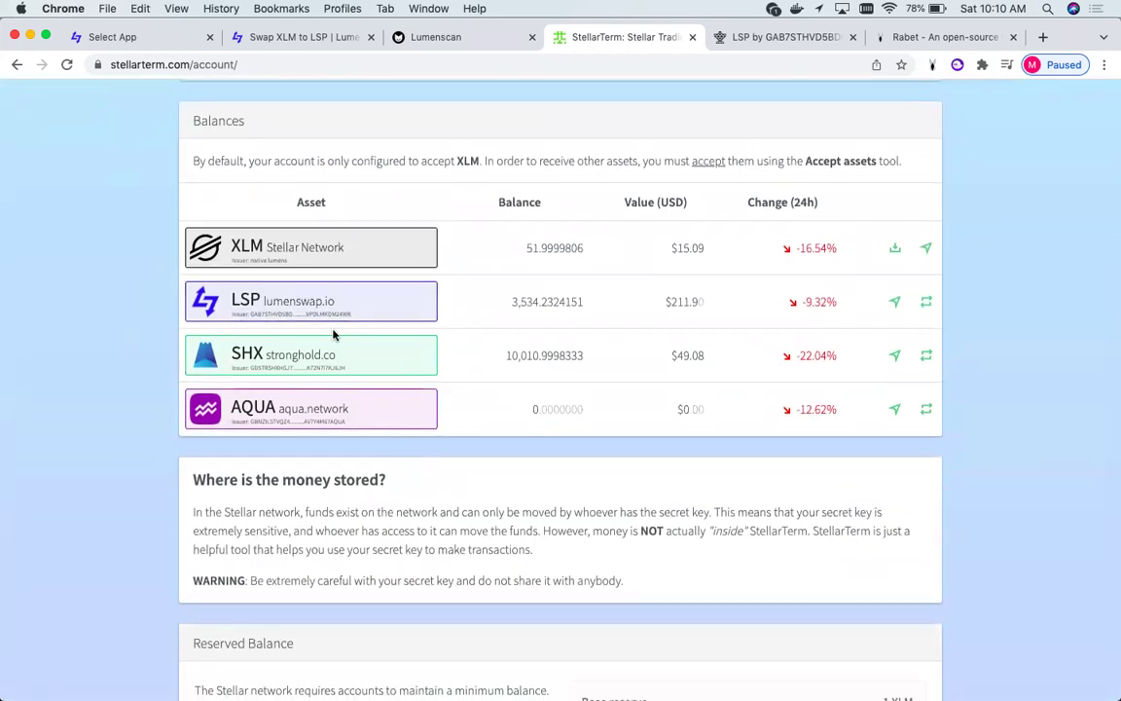
pyautogui.scroll(-4, 333, 333)
pyautogui.scroll(4, 333, 333)
pyautogui.scroll(4, 333, 335)
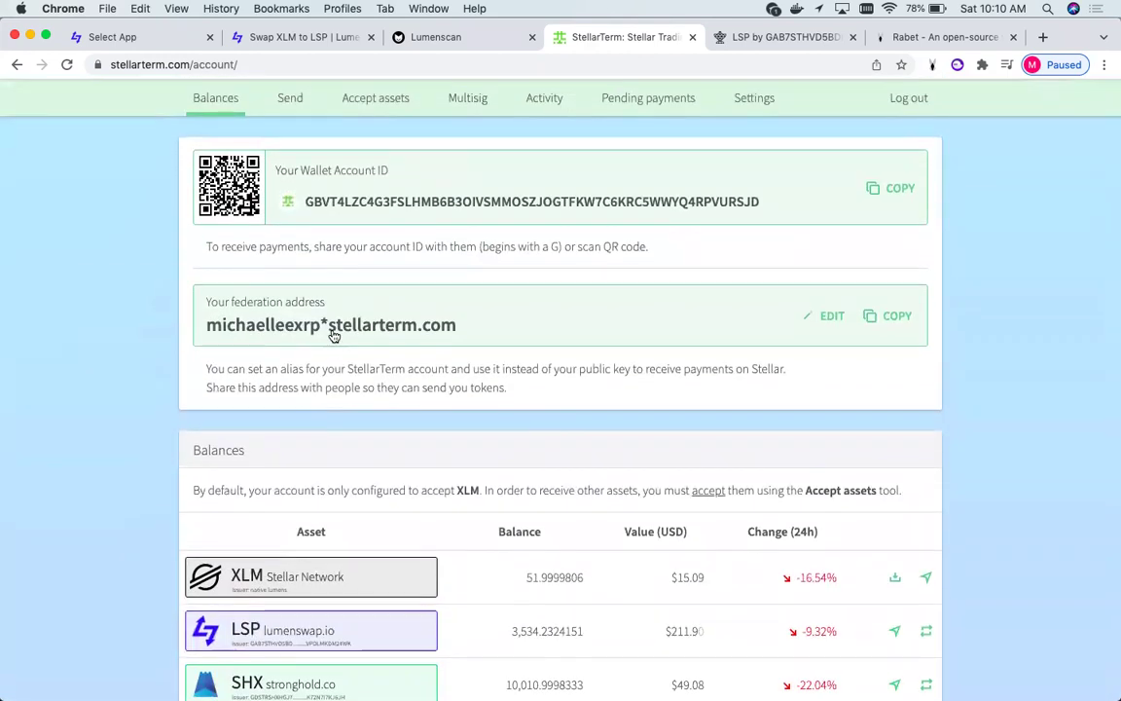
pyautogui.scroll(-1, 333, 334)
pyautogui.scroll(-2, 658, 378)
pyautogui.scroll(4, 658, 365)
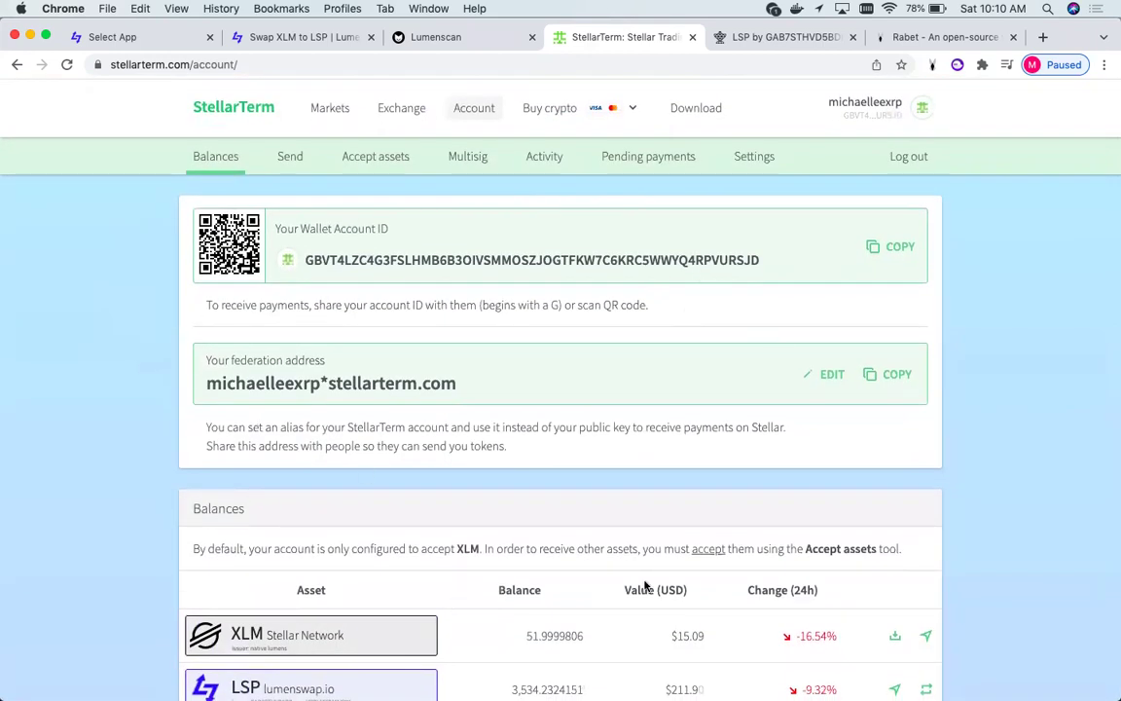
pyautogui.scroll(-1, 626, 525)
pyautogui.scroll(-3, 626, 527)
pyautogui.scroll(-5, 625, 526)
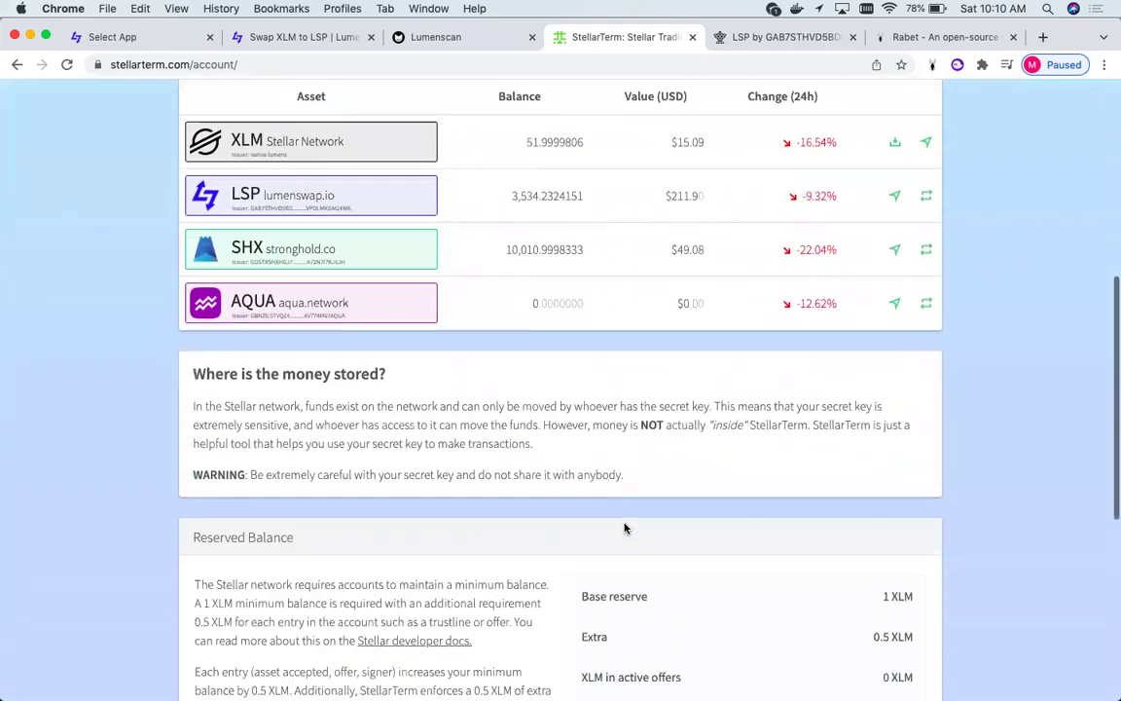
pyautogui.scroll(-2, 625, 526)
pyautogui.scroll(-2, 626, 527)
pyautogui.scroll(-4, 626, 527)
pyautogui.scroll(-1, 625, 526)
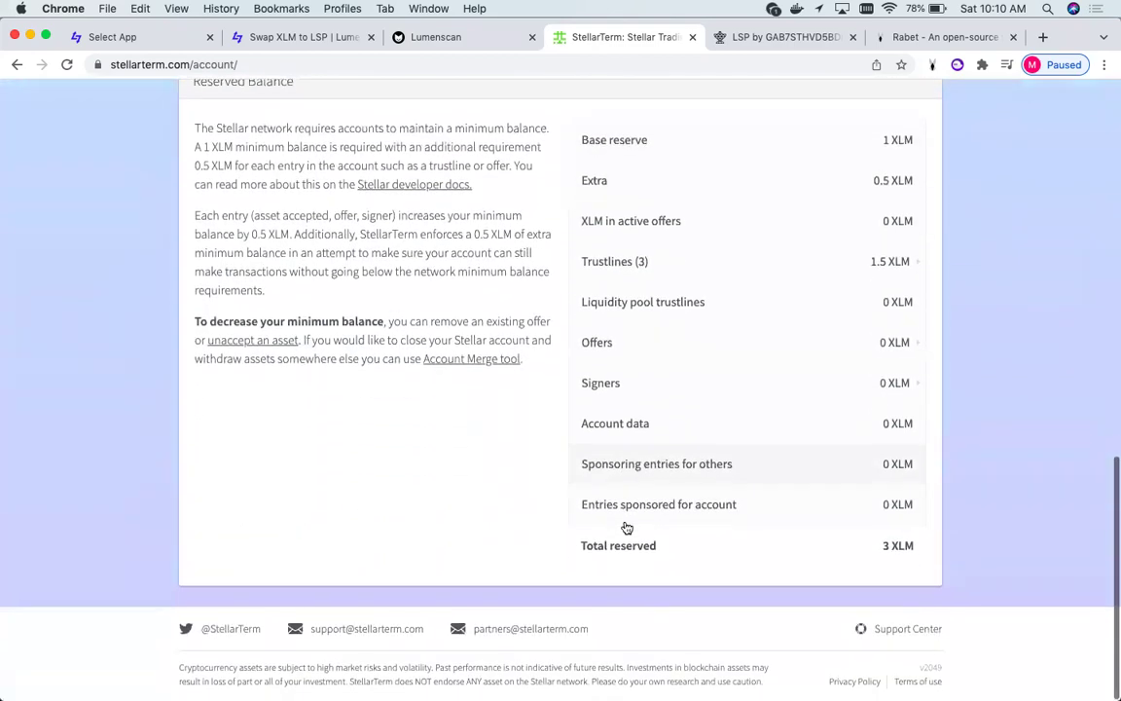
pyautogui.scroll(8, 625, 526)
pyautogui.scroll(1, 625, 528)
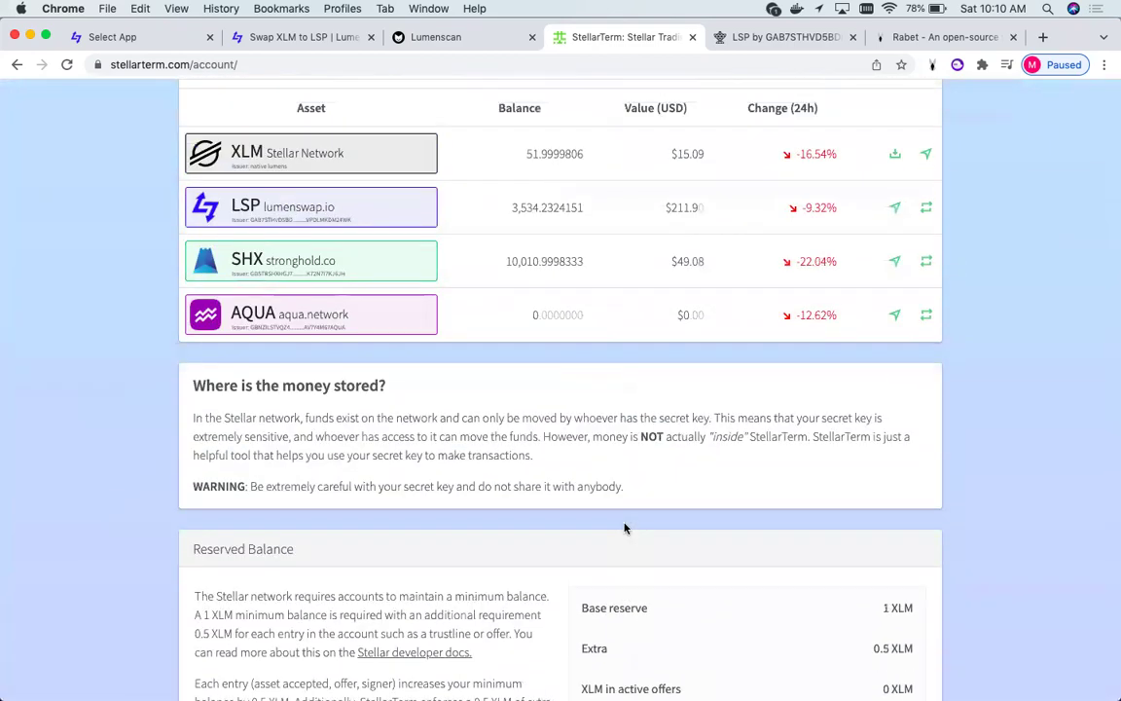
pyautogui.scroll(5, 625, 527)
pyautogui.scroll(4, 625, 528)
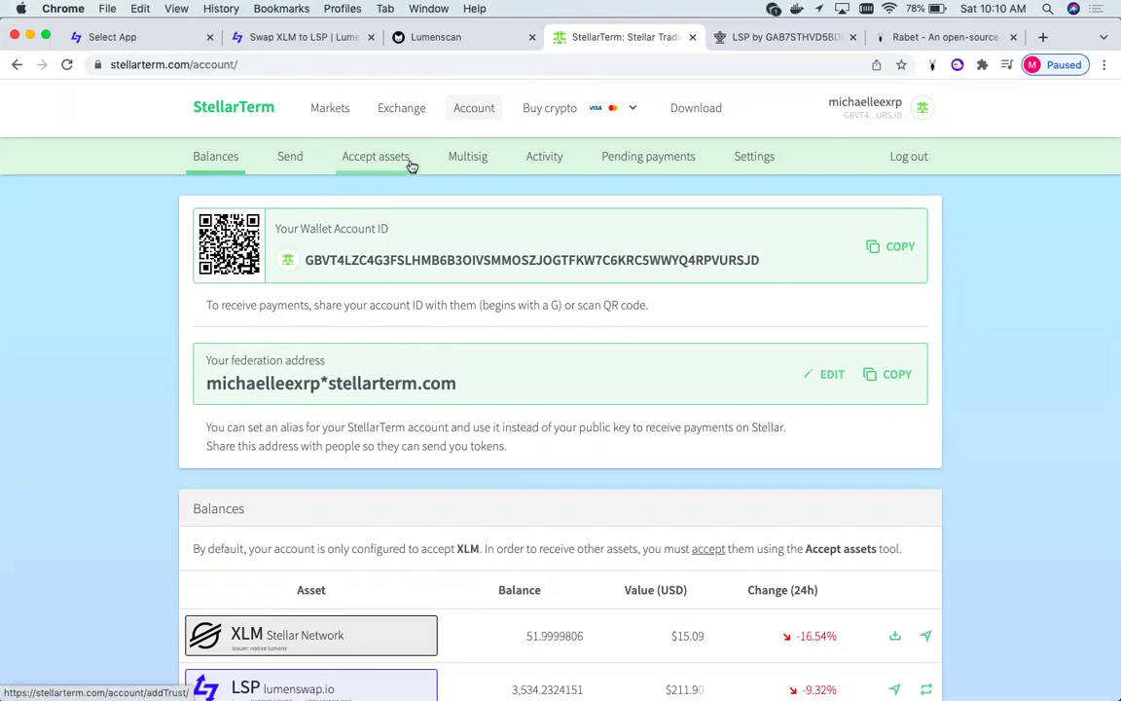
pyautogui.scroll(-3, 502, 342)
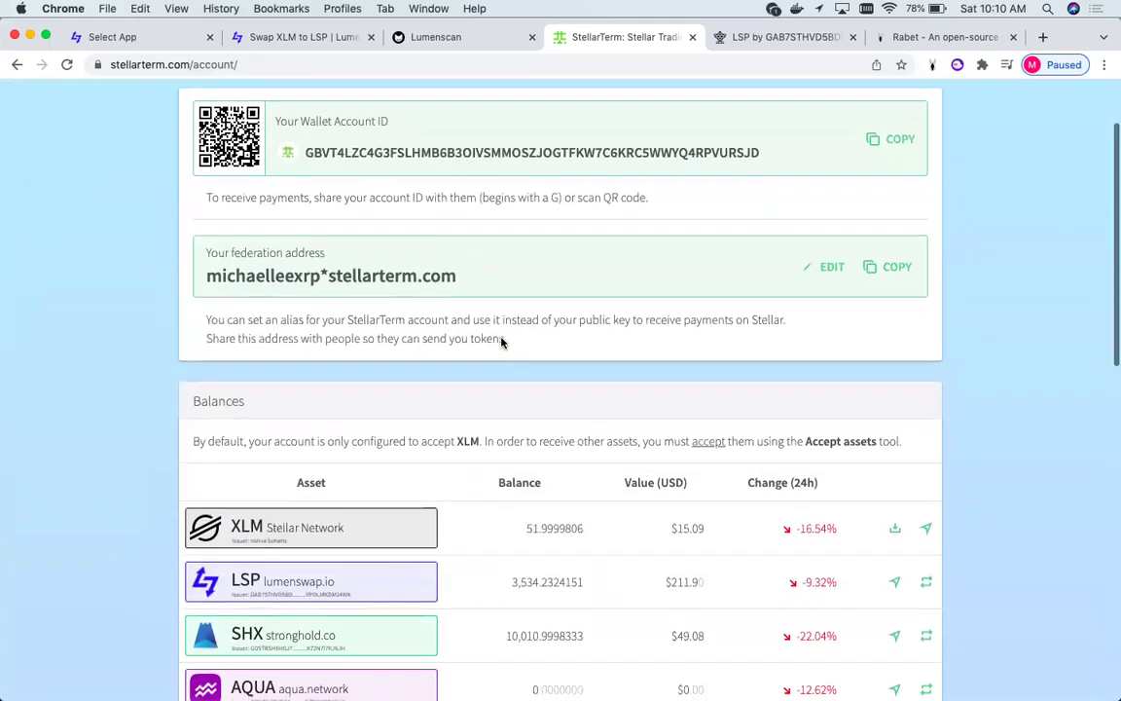
pyautogui.scroll(-2, 502, 342)
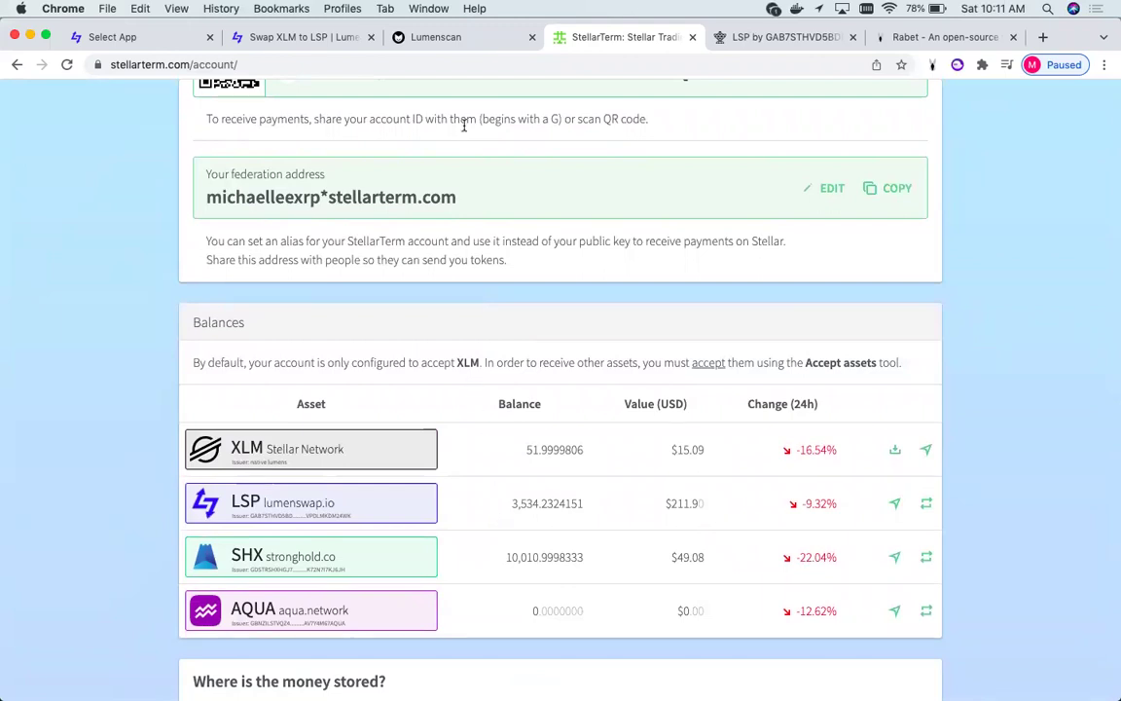
pyautogui.click(431, 44)
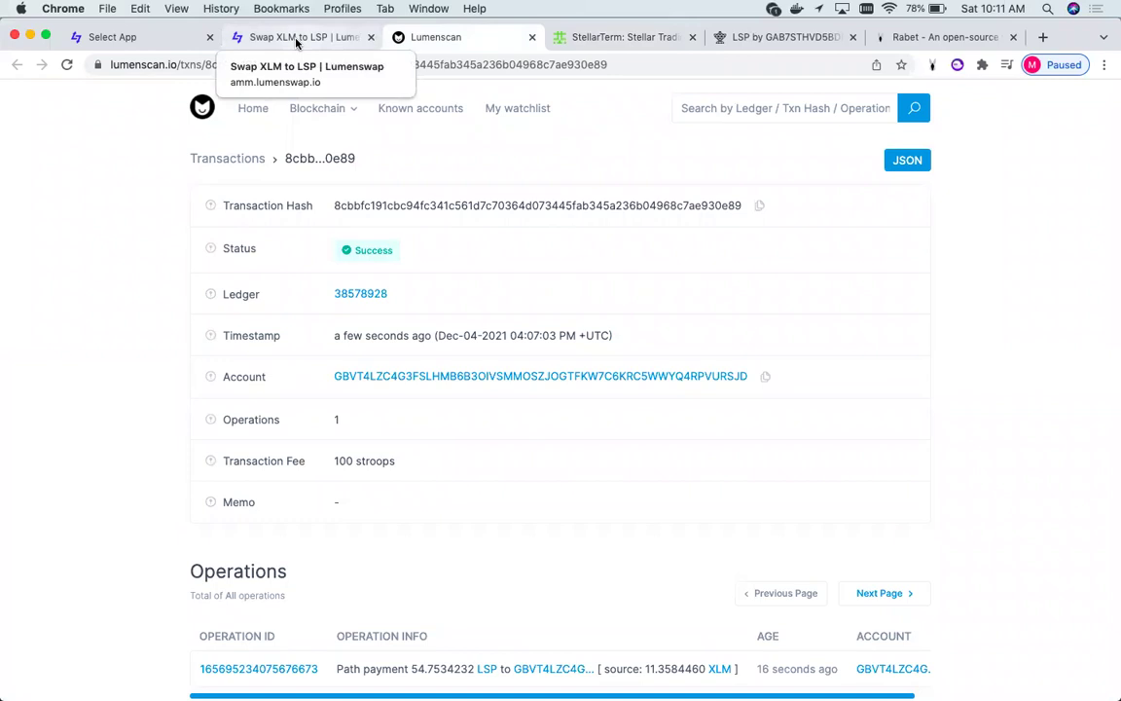
pyautogui.click(632, 38)
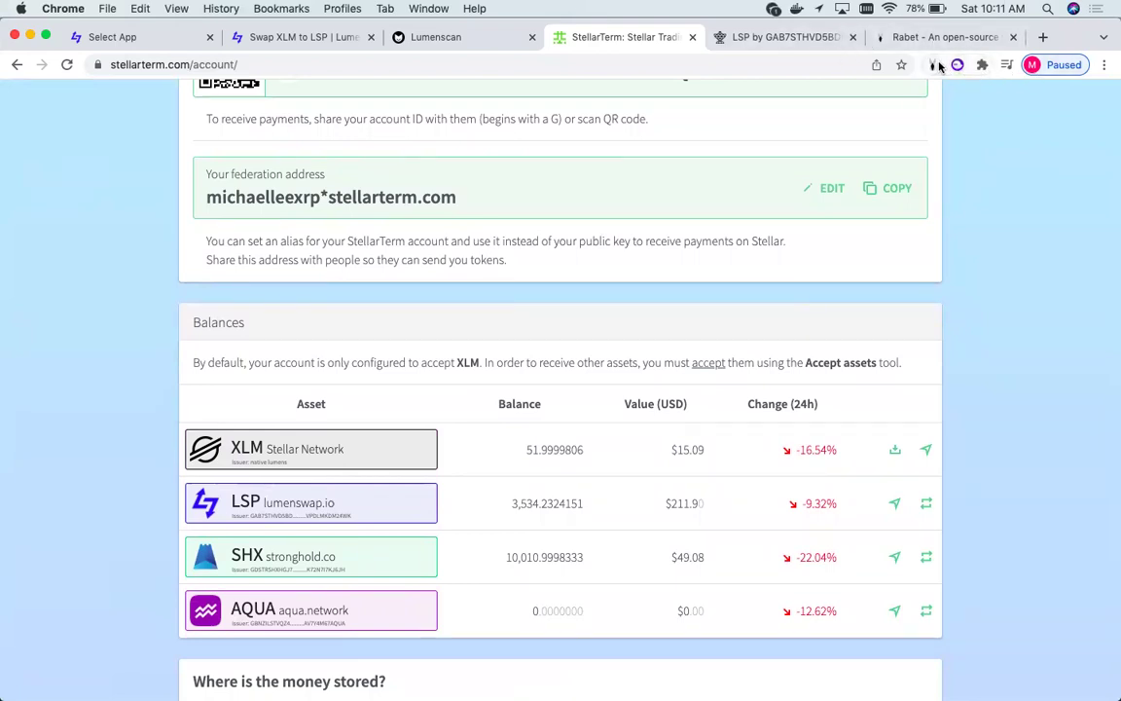
pyautogui.click(934, 64)
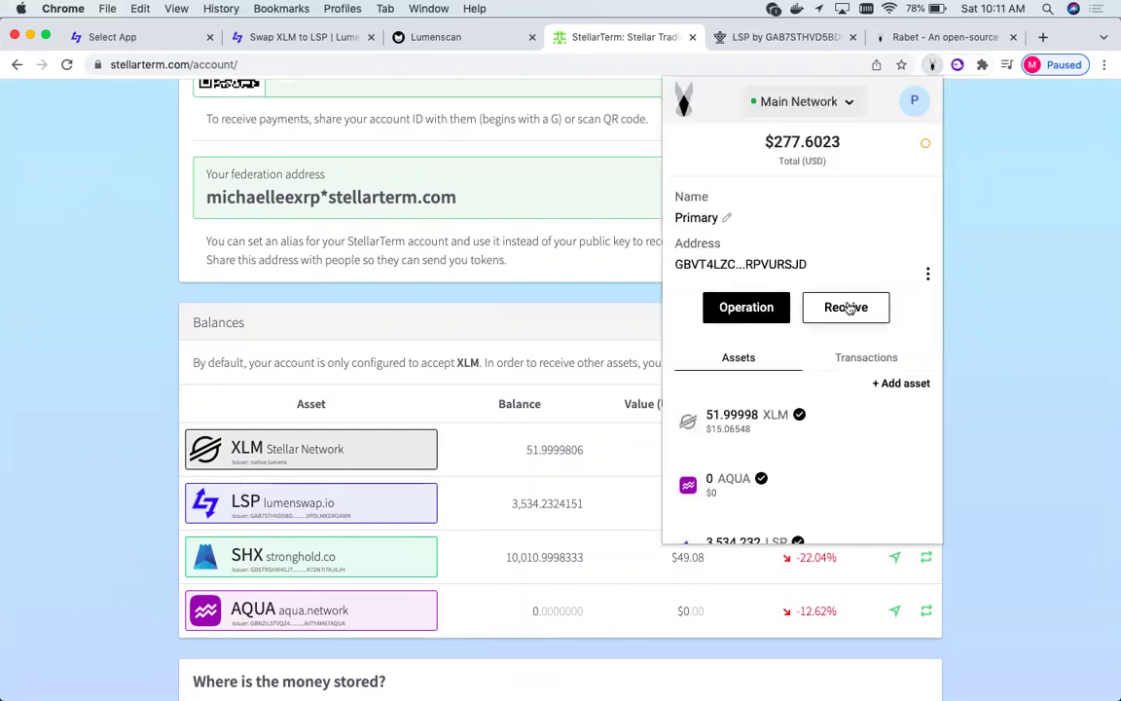
pyautogui.click(751, 308)
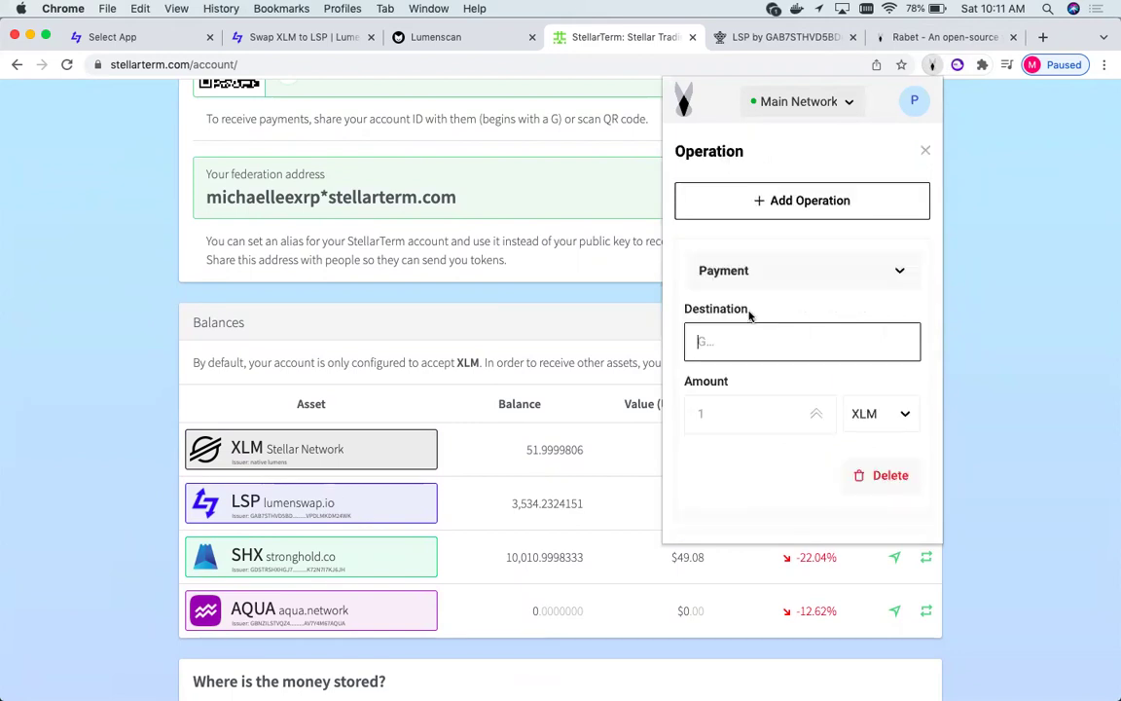
pyautogui.scroll(-3, 797, 382)
pyautogui.scroll(1, 797, 382)
pyautogui.scroll(3, 797, 381)
pyautogui.scroll(-3, 841, 388)
pyautogui.scroll(3, 842, 292)
# - Close the StellarTerm wallet panel without sending anything
pyautogui.click(1011, 199)
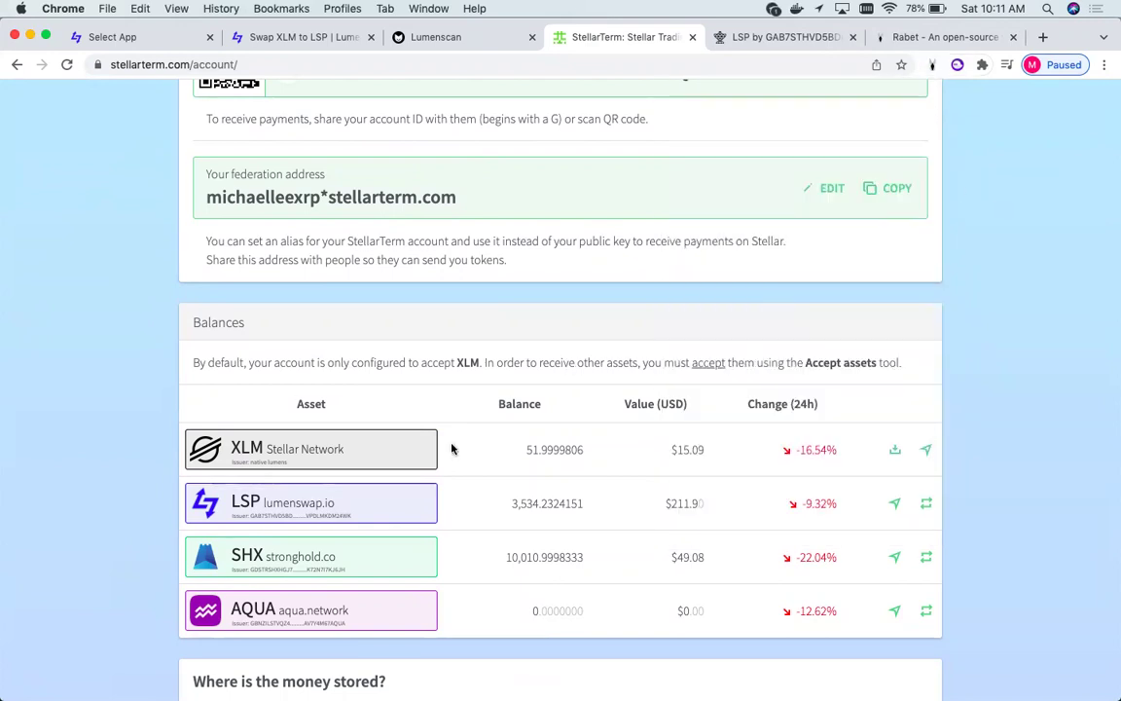
pyautogui.scroll(-1, 451, 449)
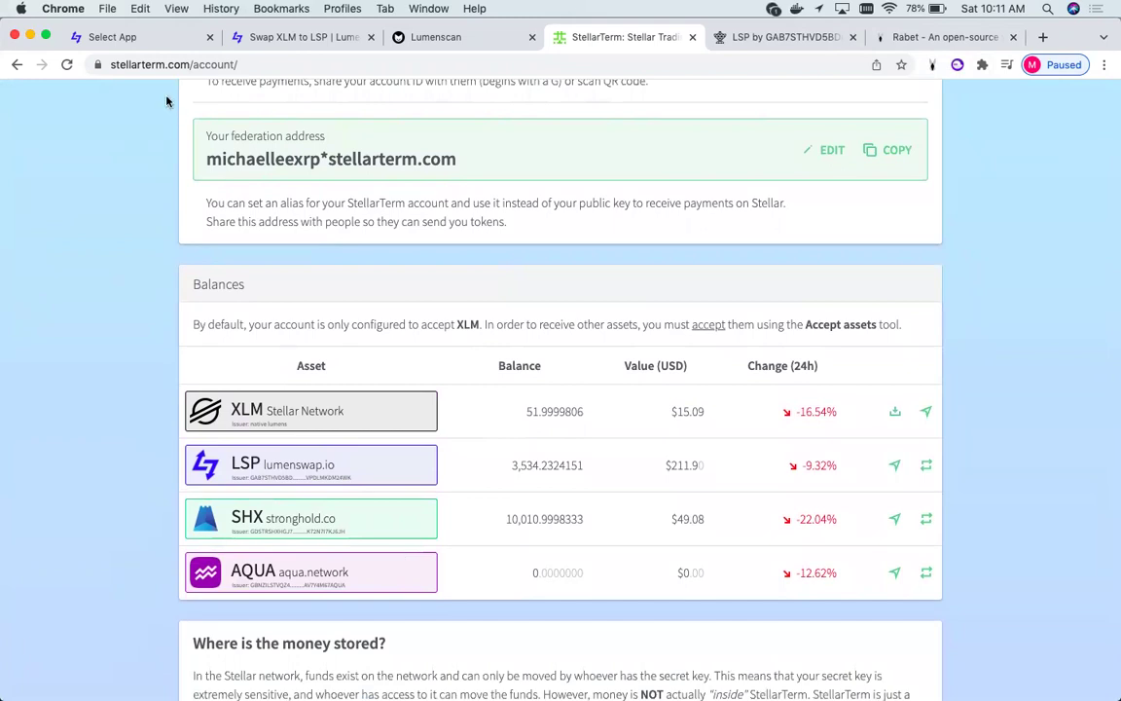
pyautogui.scroll(5, 219, 100)
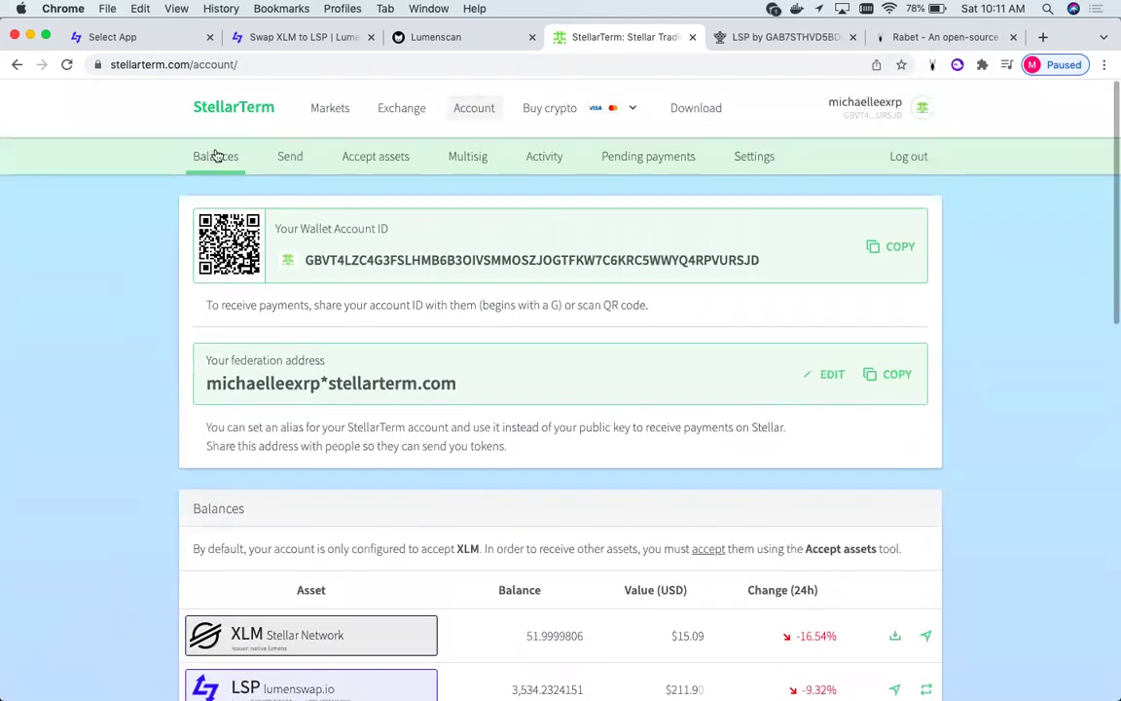
# - Browse the StellarTerm markets list (XLM, USDC, BTC, AQUA), briefly checking the Lumenswap swap
pyautogui.click(320, 107)
pyautogui.scroll(-2, 405, 430)
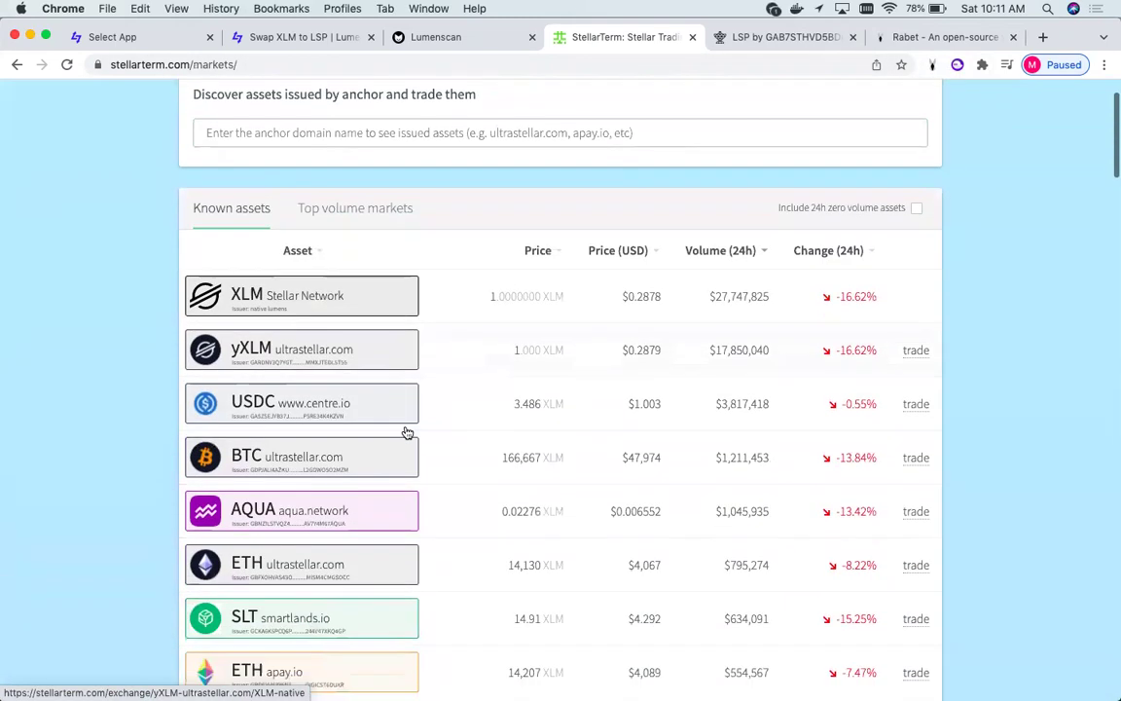
pyautogui.scroll(-2, 405, 400)
pyautogui.scroll(-3, 407, 406)
pyautogui.scroll(5, 407, 402)
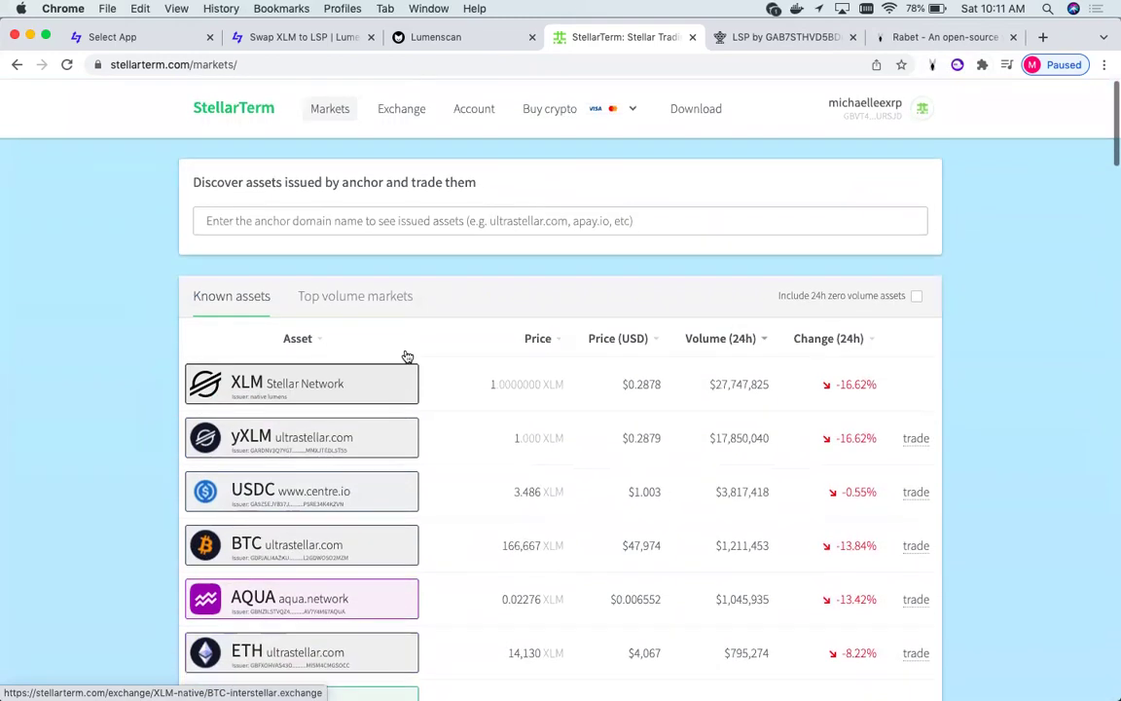
pyautogui.click(245, 41)
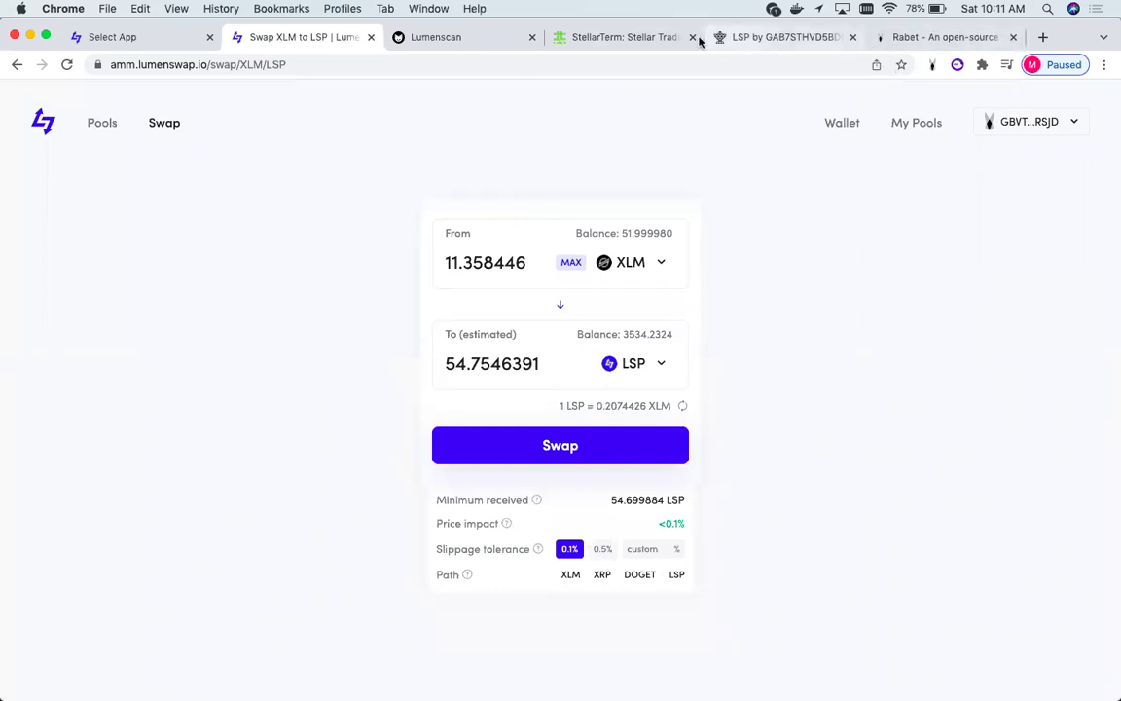
pyautogui.click(635, 38)
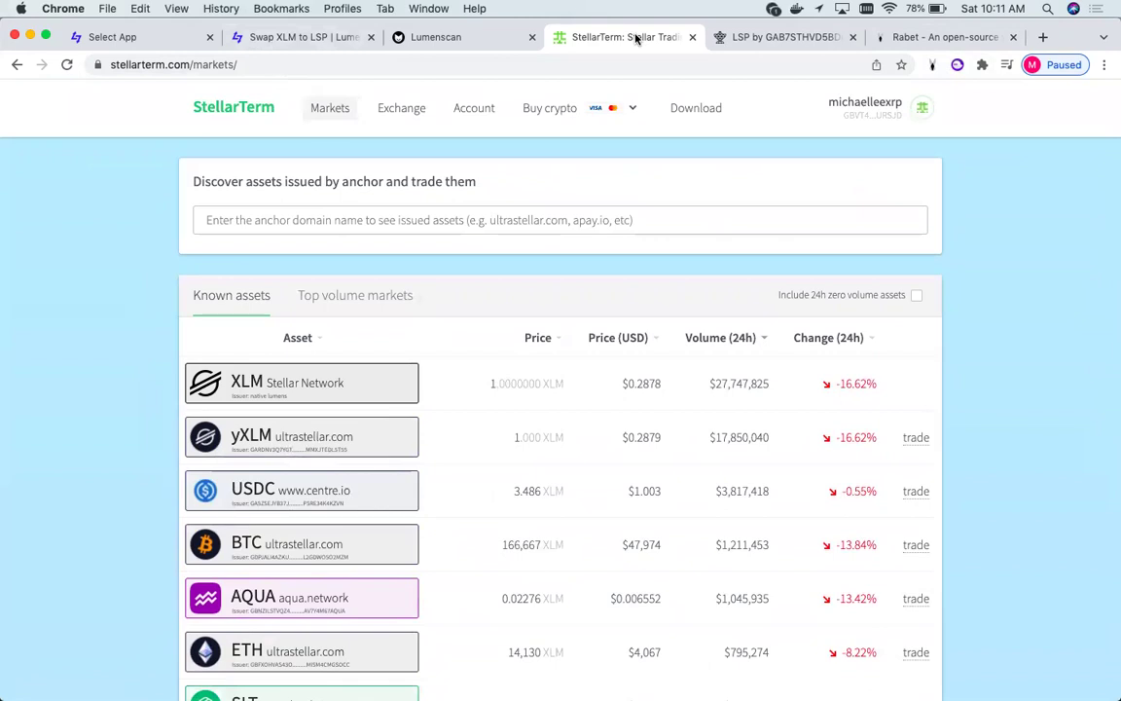